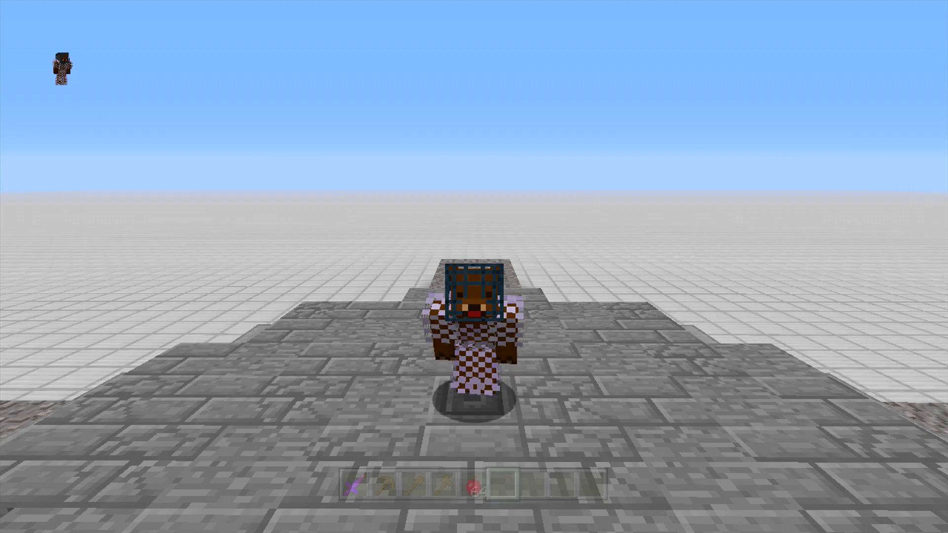
# Review the character's inventory and equipped armour, and switch to first-person view on the gravel path.
pyautogui.press('e')
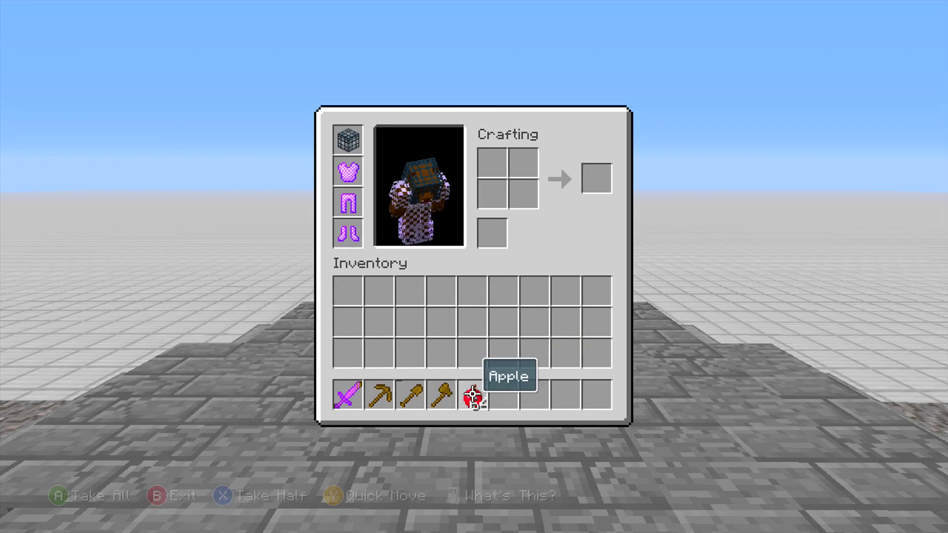
pyautogui.press('Escape')
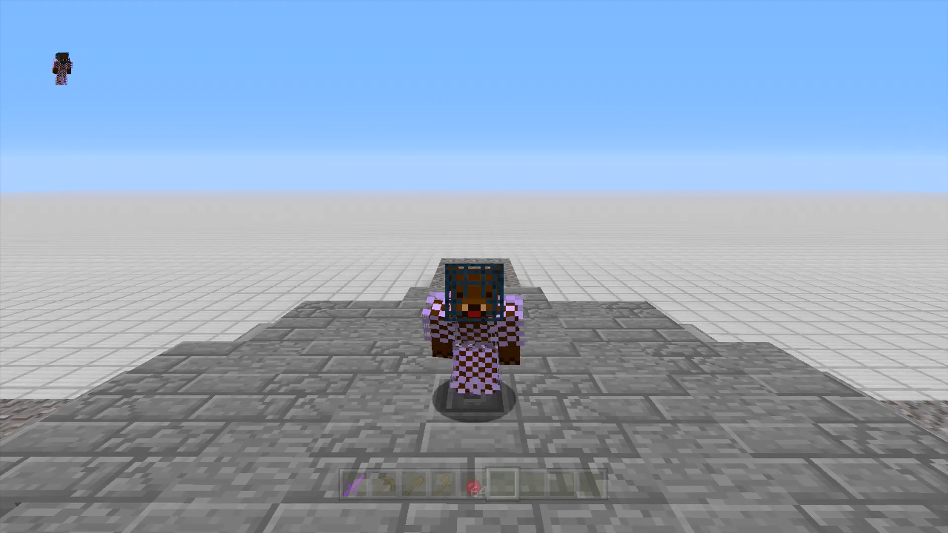
pyautogui.press('F5')
pyautogui.press('w')
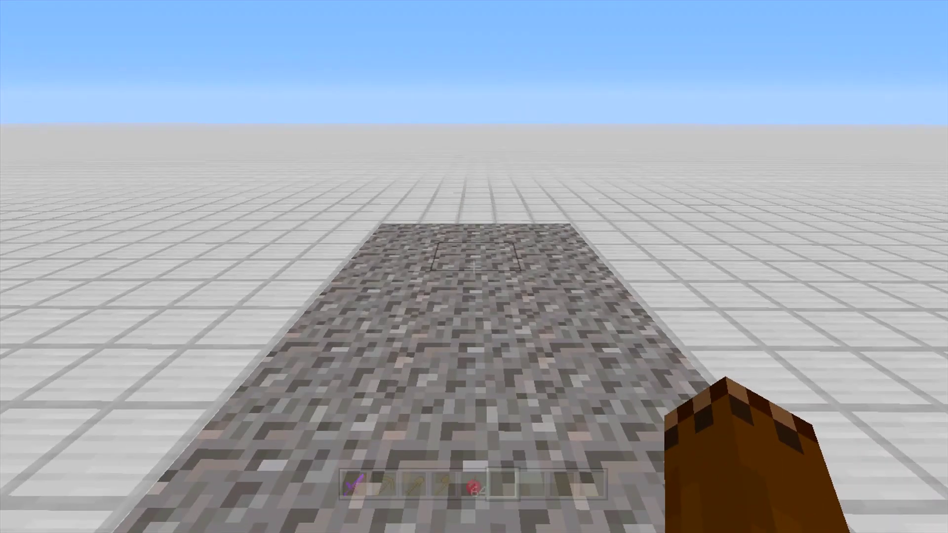
# Take a chest from the inventory, place it on the gravel path and inspect its contents.
pyautogui.press('e')
pyautogui.click(285, 196)
pyautogui.press('e')
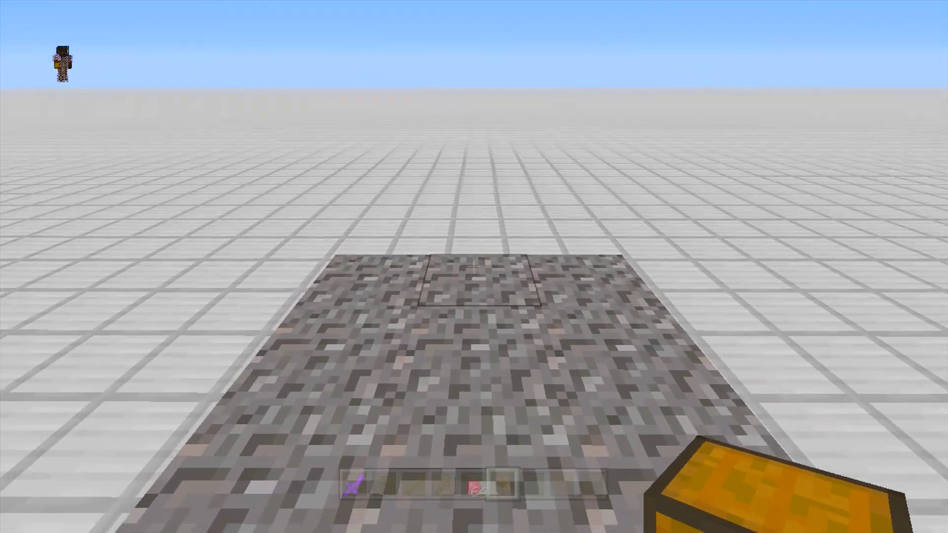
pyautogui.rightClick(474, 266)
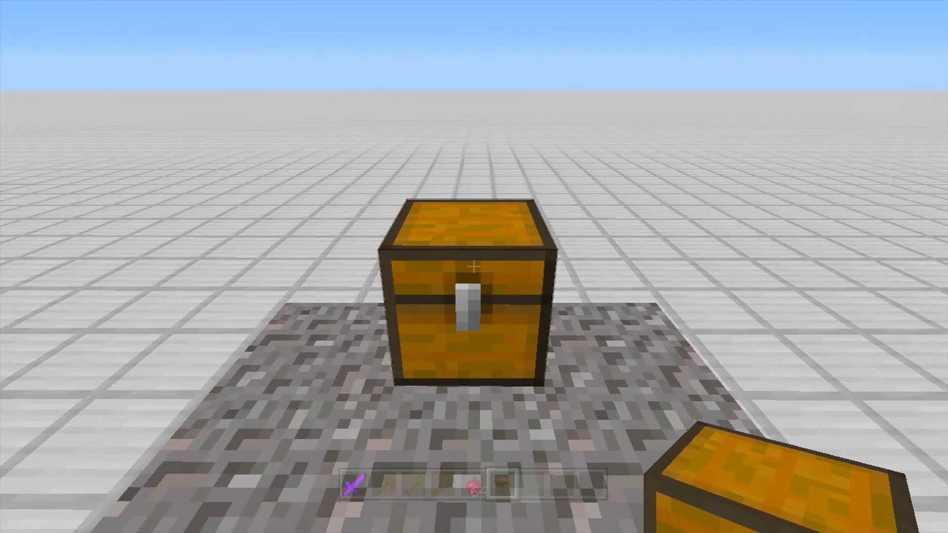
pyautogui.rightClick(474, 267)
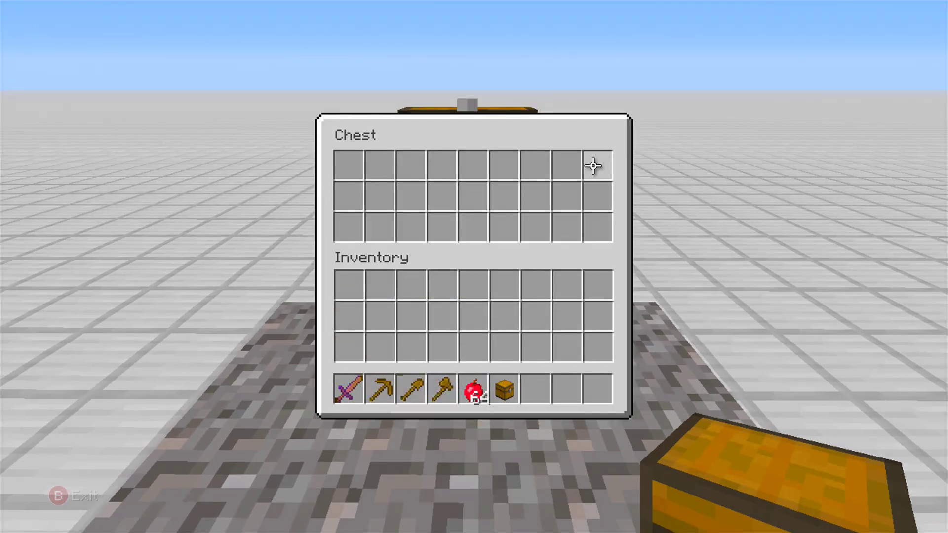
pyautogui.press('Escape')
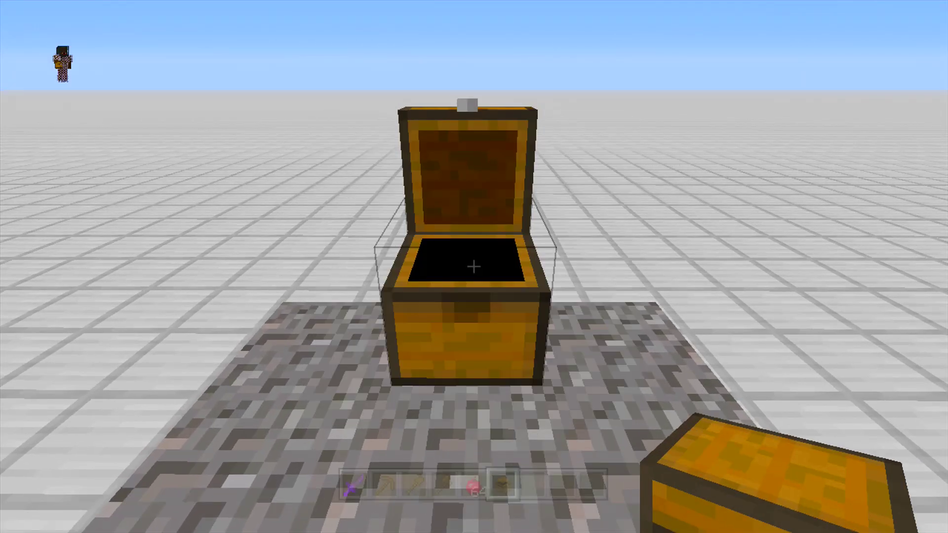
pyautogui.click(474, 267)
# Walk beyond the gravel path, place a chest on the white floor and inspect its contents.
pyautogui.press('w')
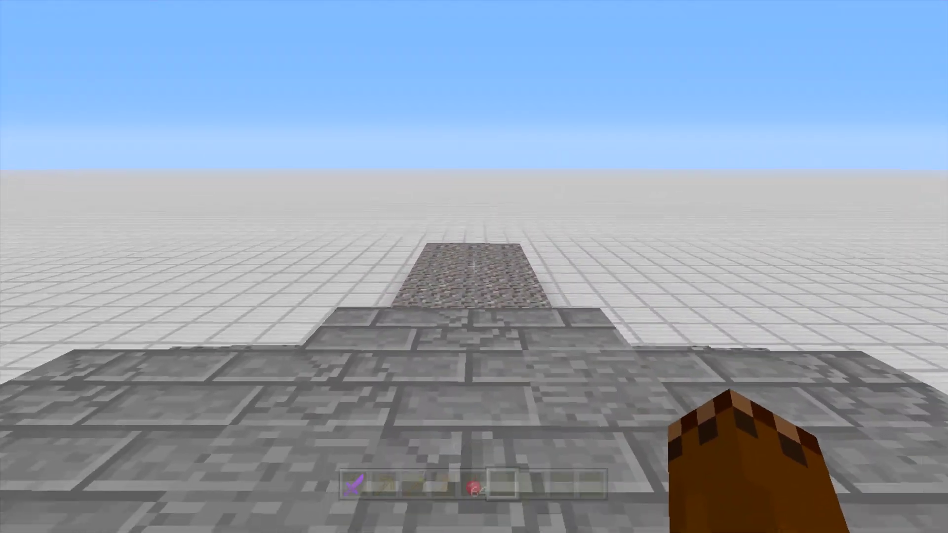
pyautogui.press('w')
pyautogui.press('w')
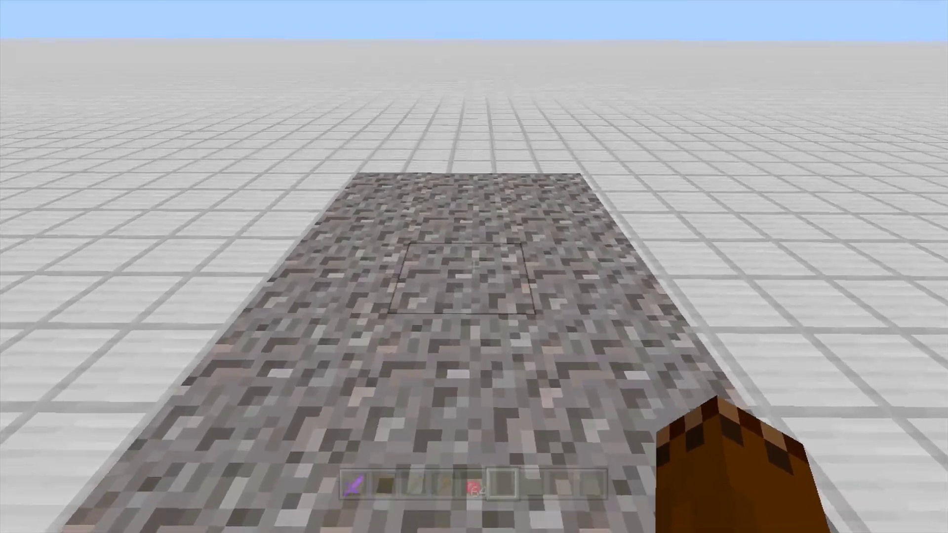
pyautogui.press('w')
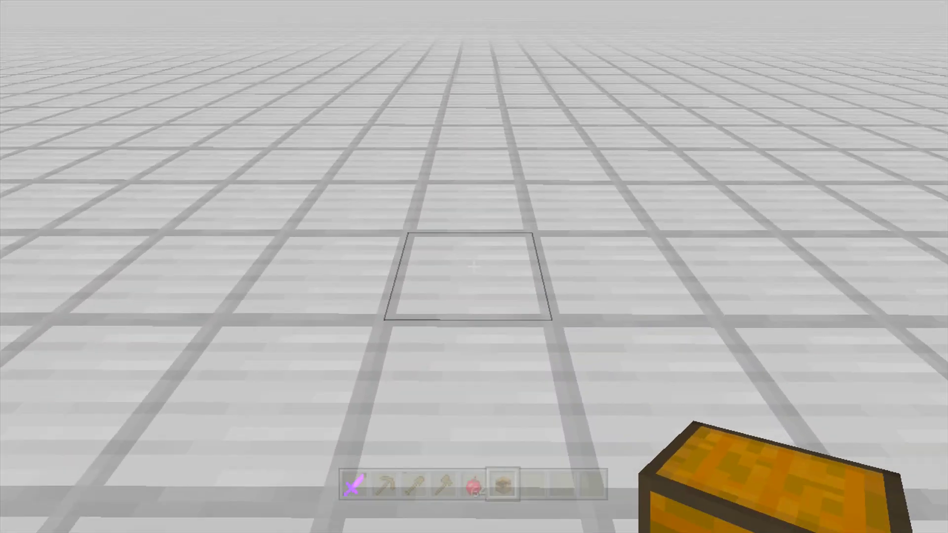
pyautogui.rightClick(474, 266)
pyautogui.rightClick(474, 266)
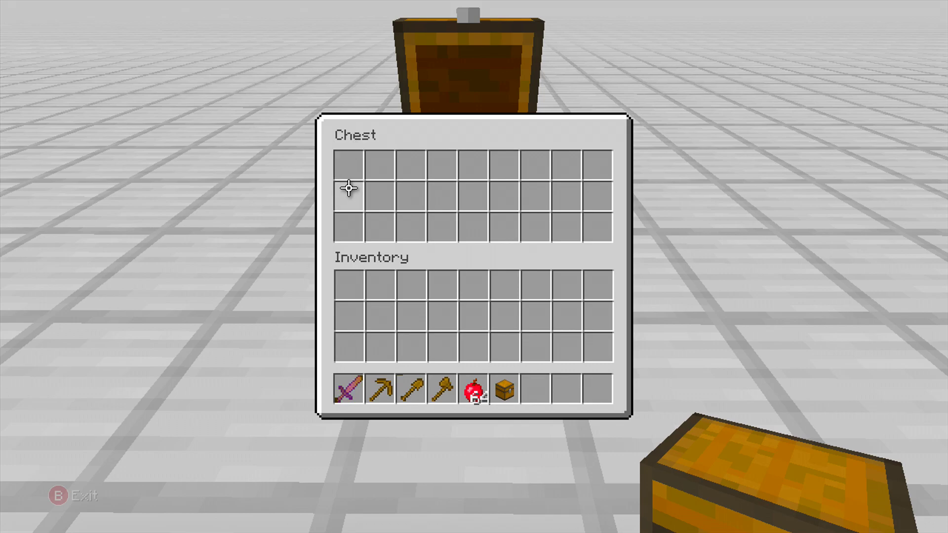
pyautogui.press('Escape')
pyautogui.click(474, 267)
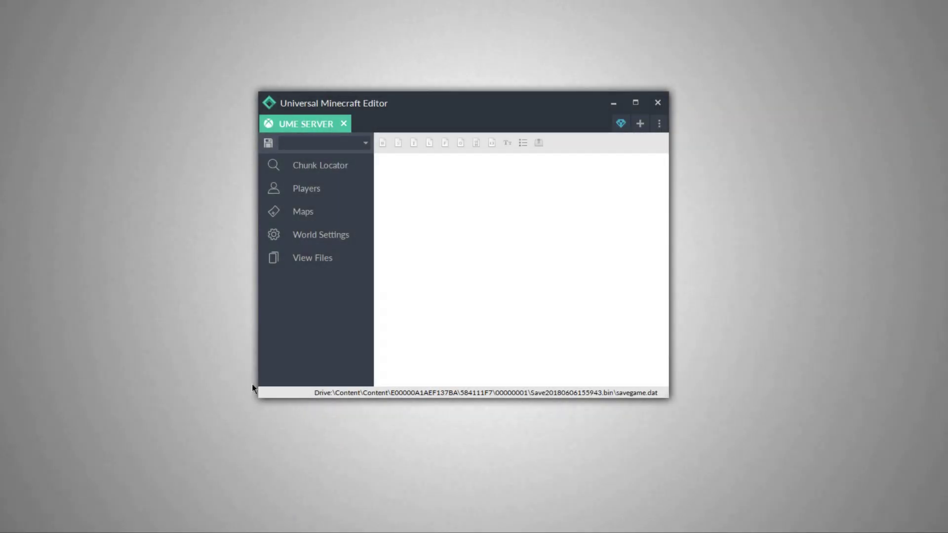
# Switch to Universal Minecraft Editor and expand the player's Inventory list in the UME SERVER save.
pyautogui.click(308, 196)
pyautogui.click(307, 206)
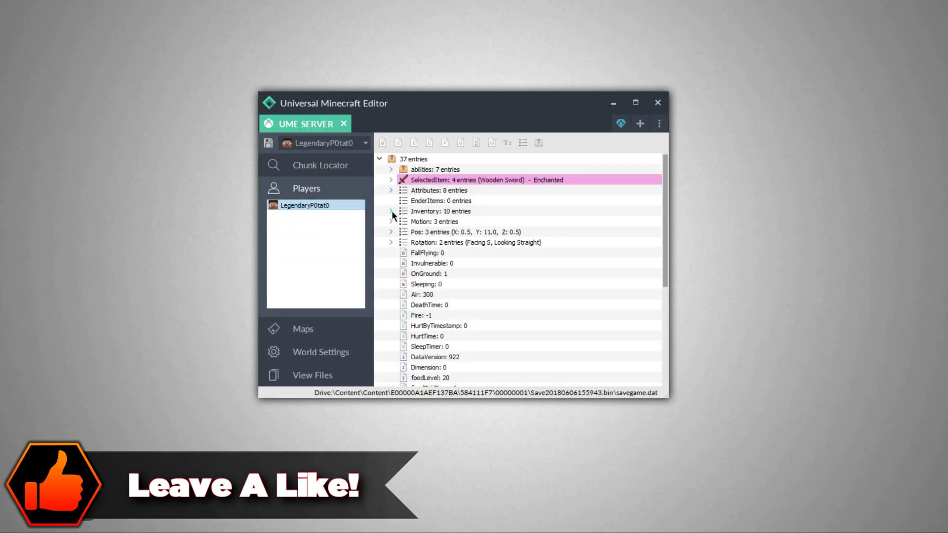
pyautogui.click(391, 212)
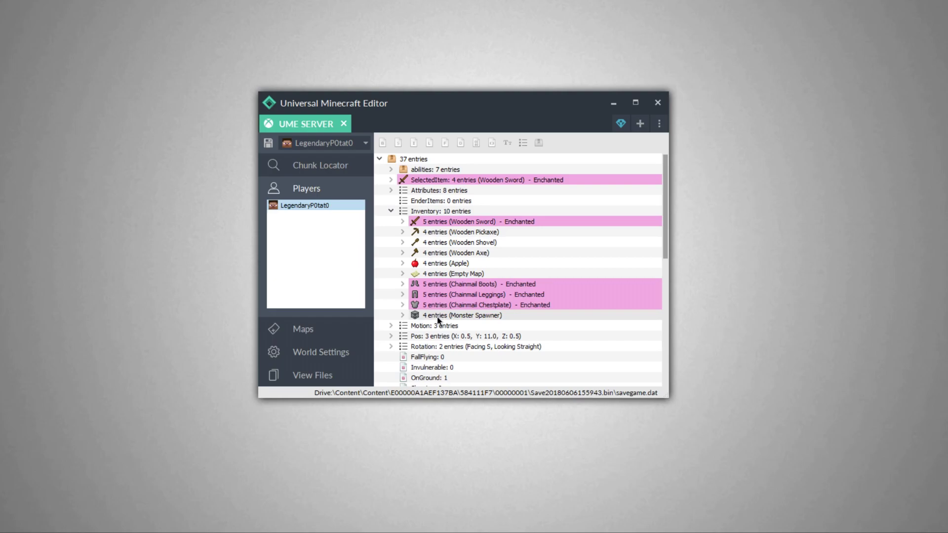
# Paste the copied "Kit" chest into the player's Inventory and delete the Empty Map item.
pyautogui.rightClick(419, 211)
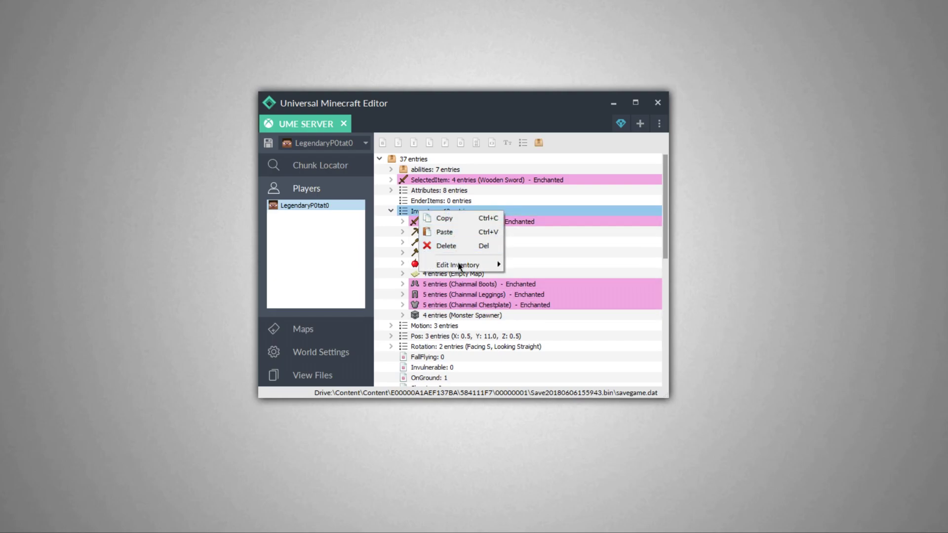
pyautogui.click(416, 214)
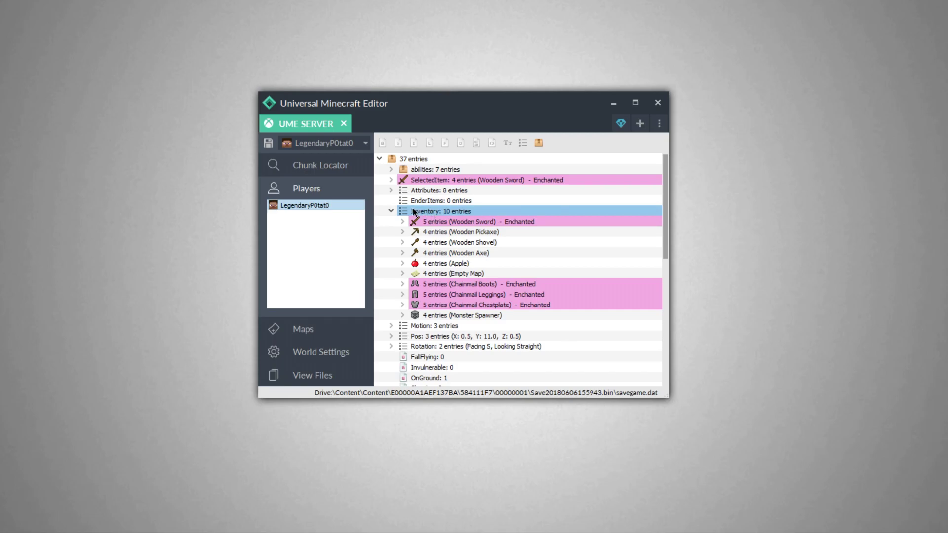
pyautogui.hotkey('ctrl', 'v')
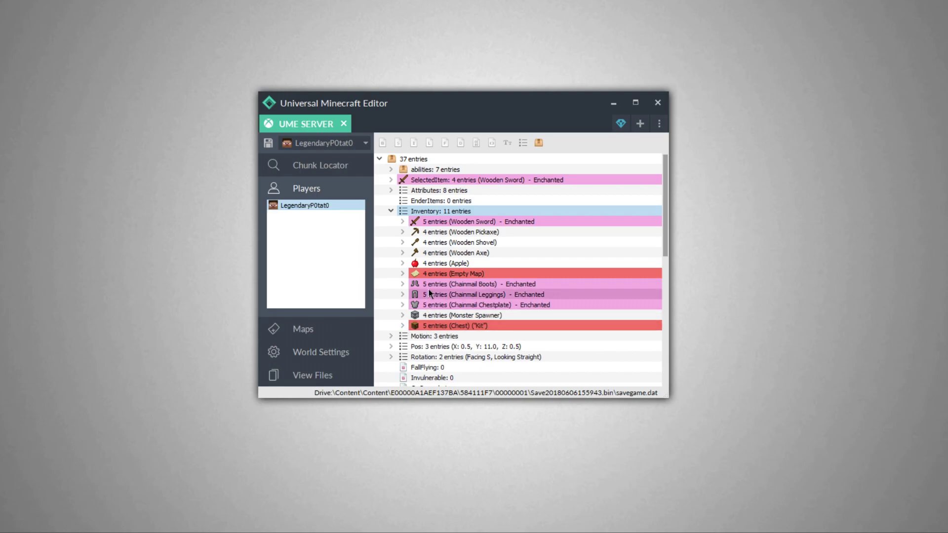
pyautogui.click(432, 273)
pyautogui.press('Delete')
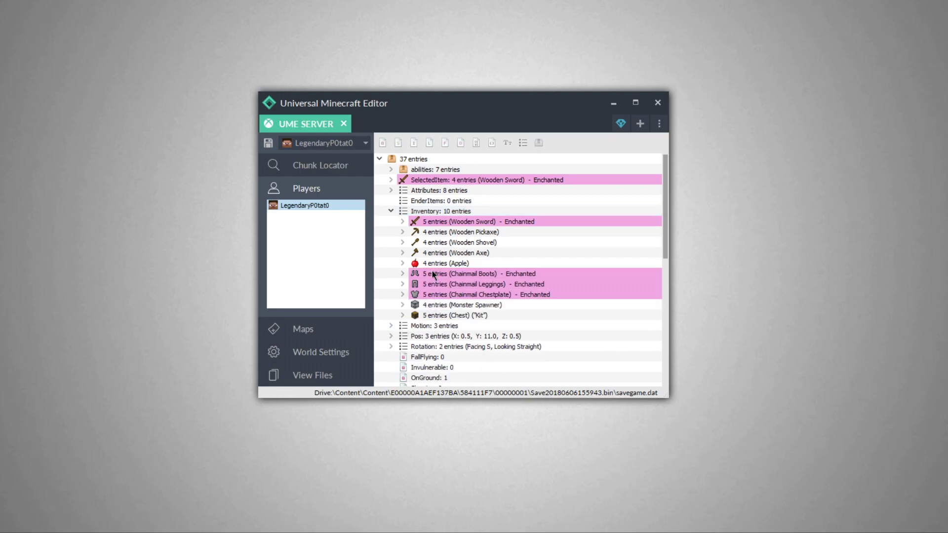
# Examine the "Kit" chest's entries, including its tag and the Items list under BlockEntityTag.
pyautogui.click(402, 316)
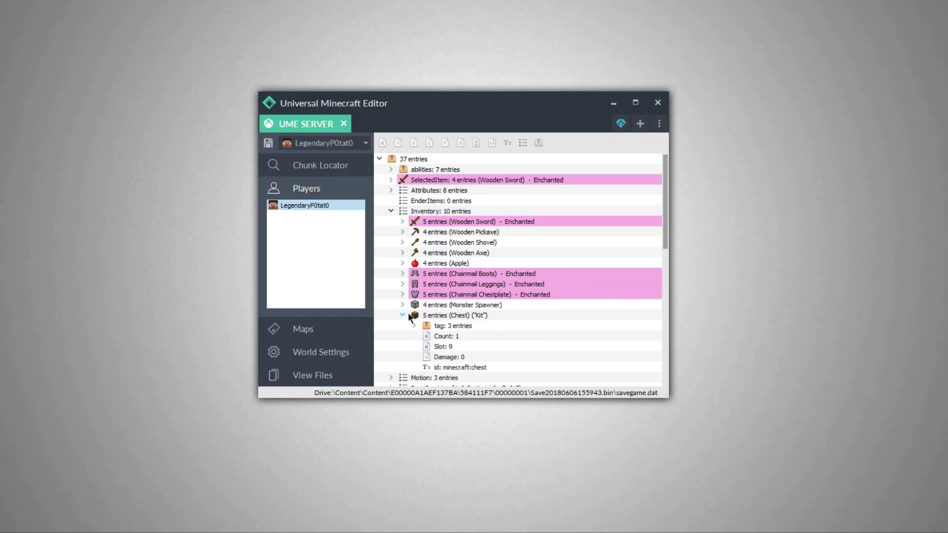
pyautogui.scroll(-1, 471, 323)
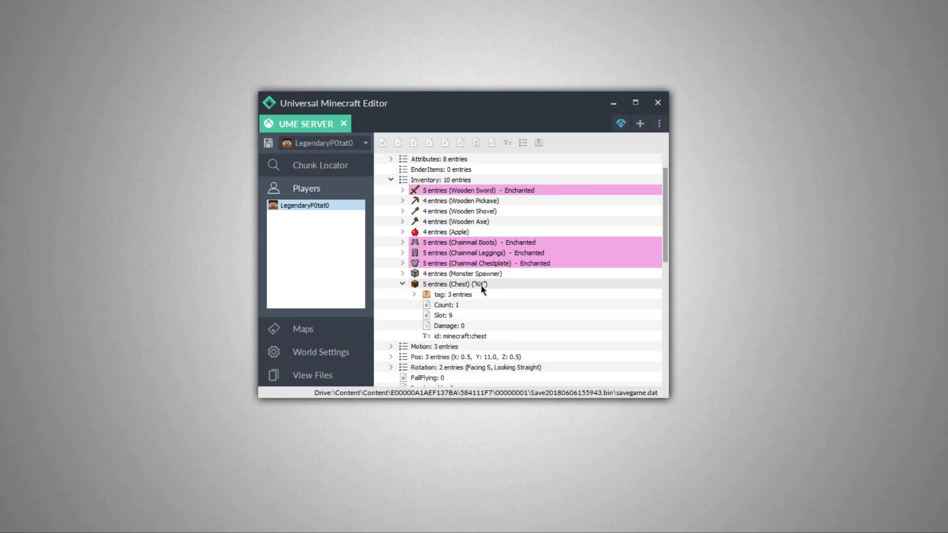
pyautogui.click(414, 294)
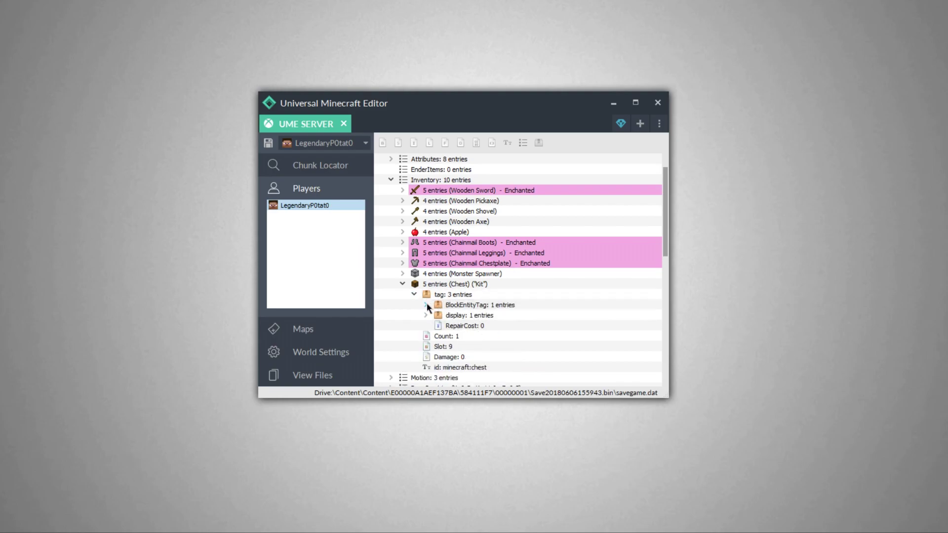
pyautogui.click(426, 305)
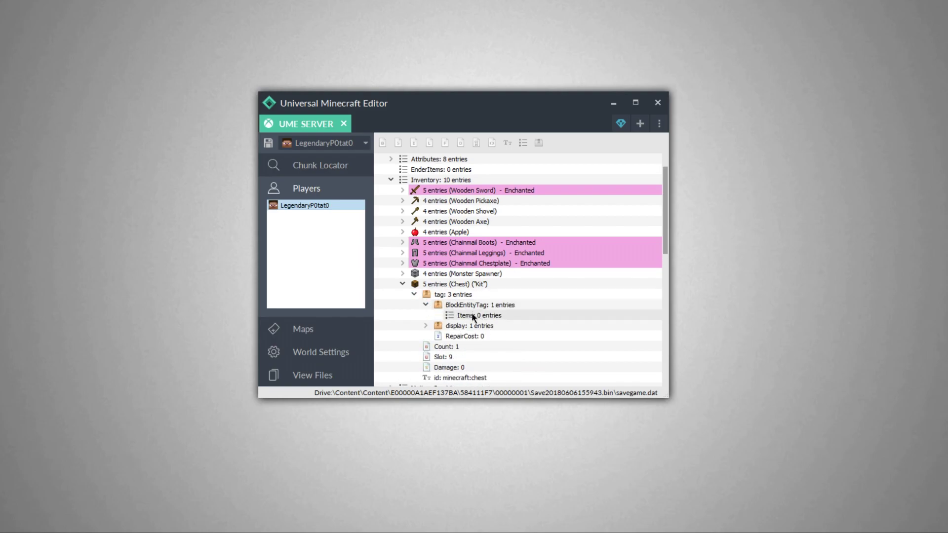
pyautogui.click(426, 305)
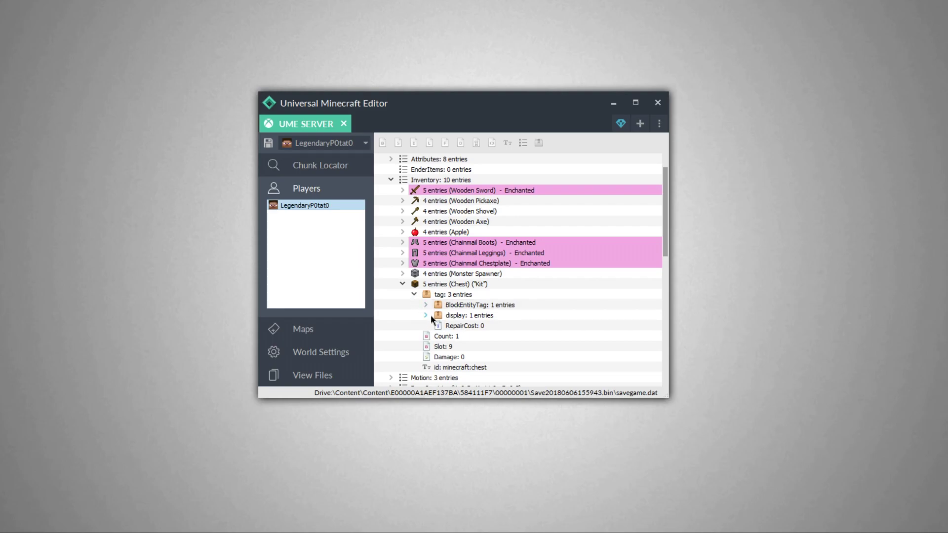
pyautogui.click(414, 294)
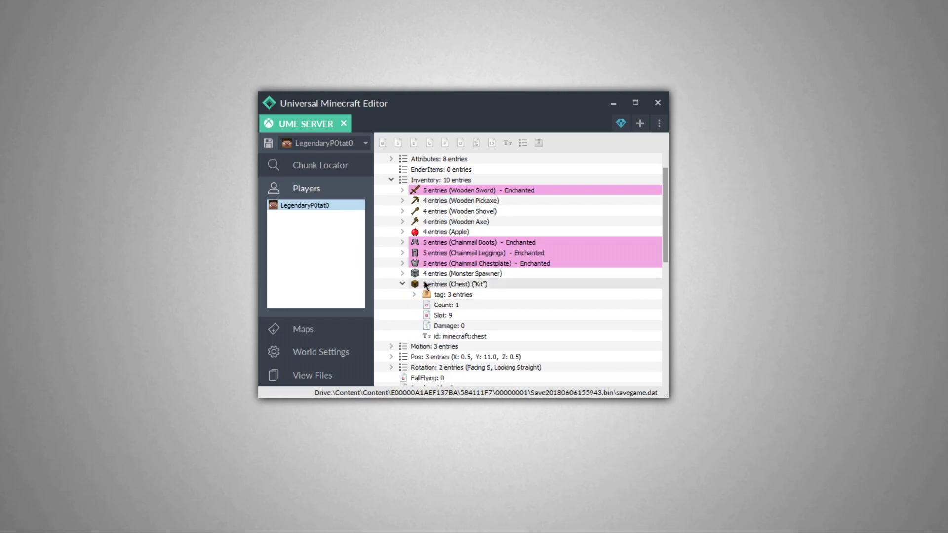
# Add one Stone Sword to the first slot of the "Kit" chest.
pyautogui.rightClick(429, 287)
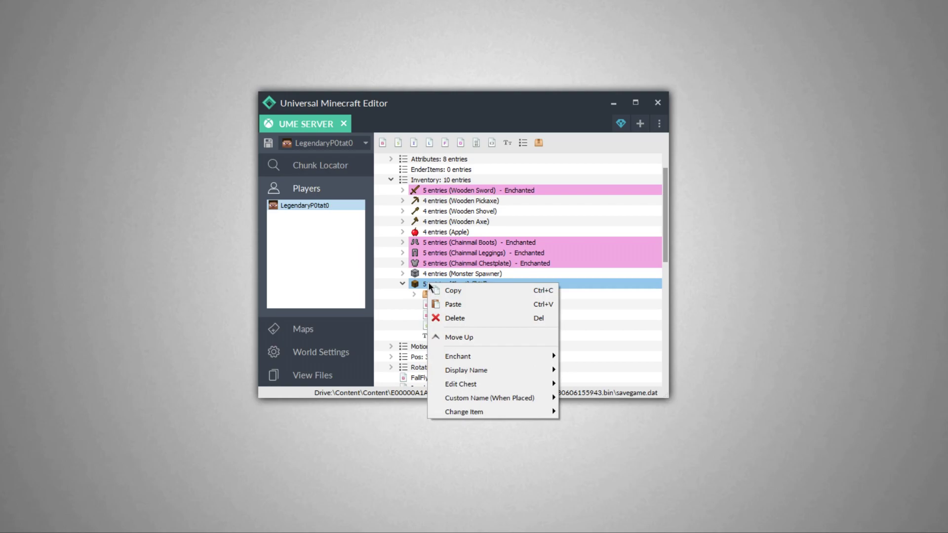
pyautogui.moveTo(484, 385)
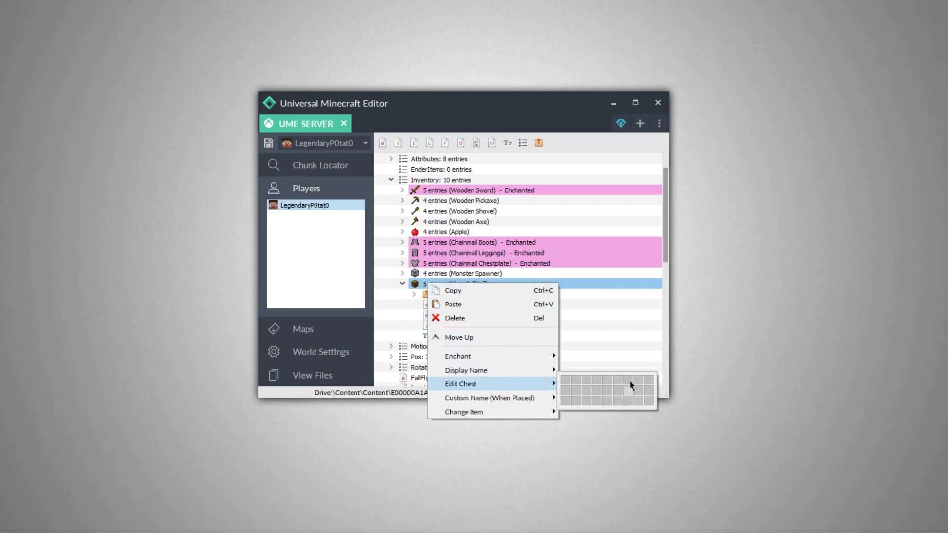
pyautogui.click(566, 385)
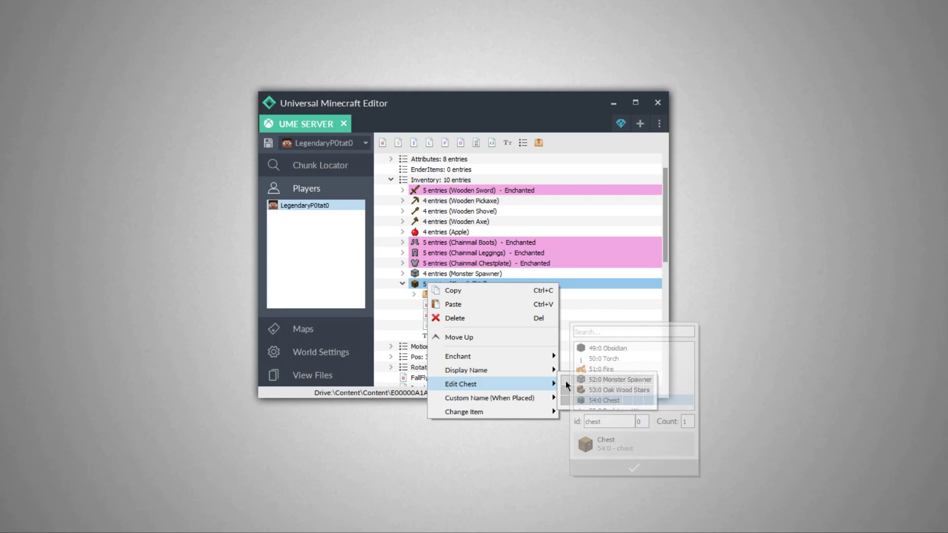
pyautogui.click(599, 335)
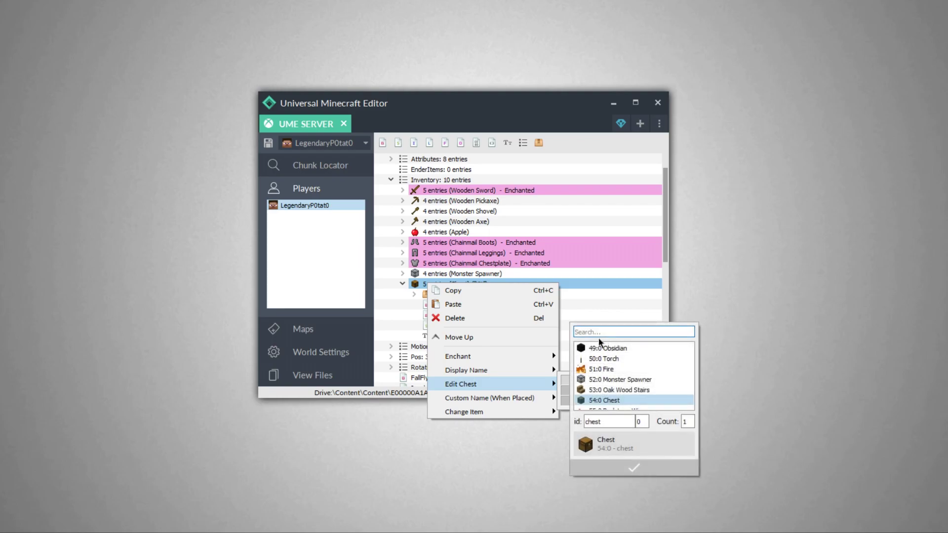
pyautogui.write('ston')
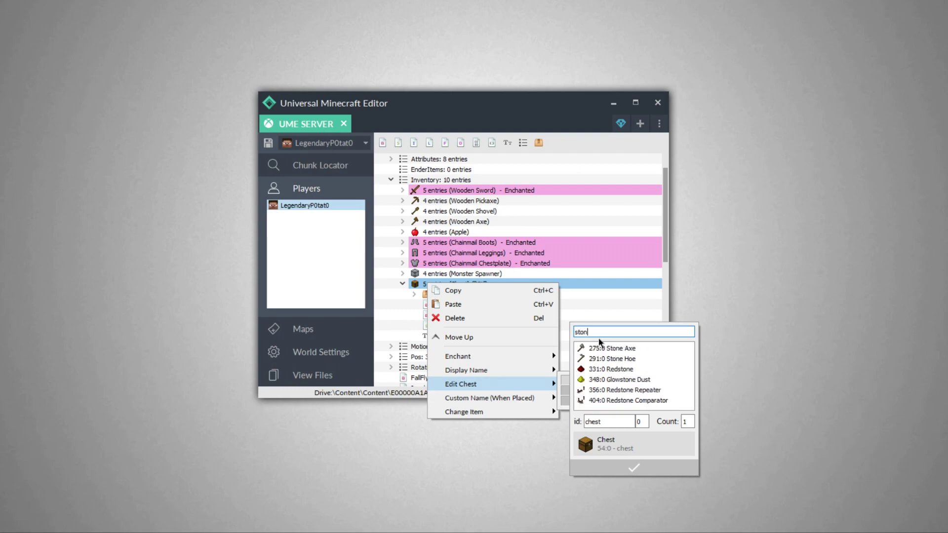
pyautogui.write('e sw')
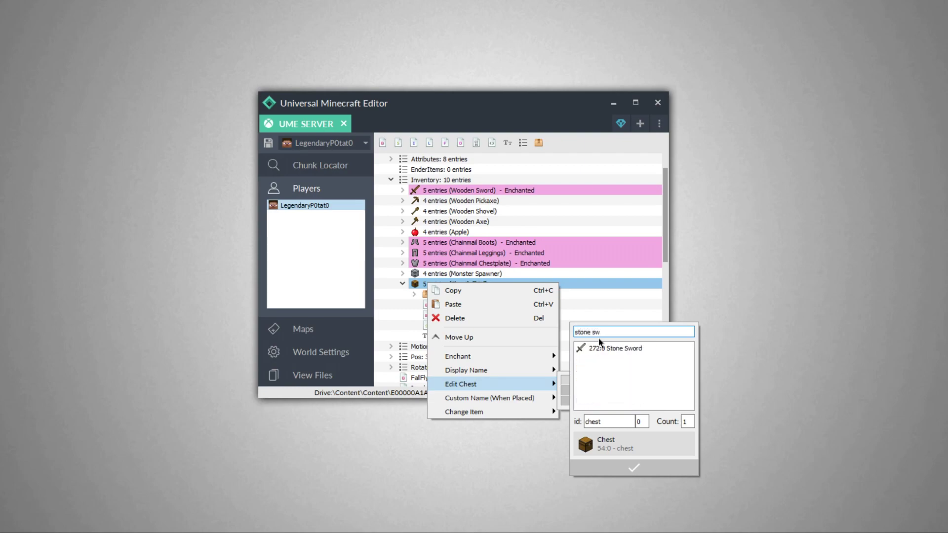
pyautogui.click(593, 351)
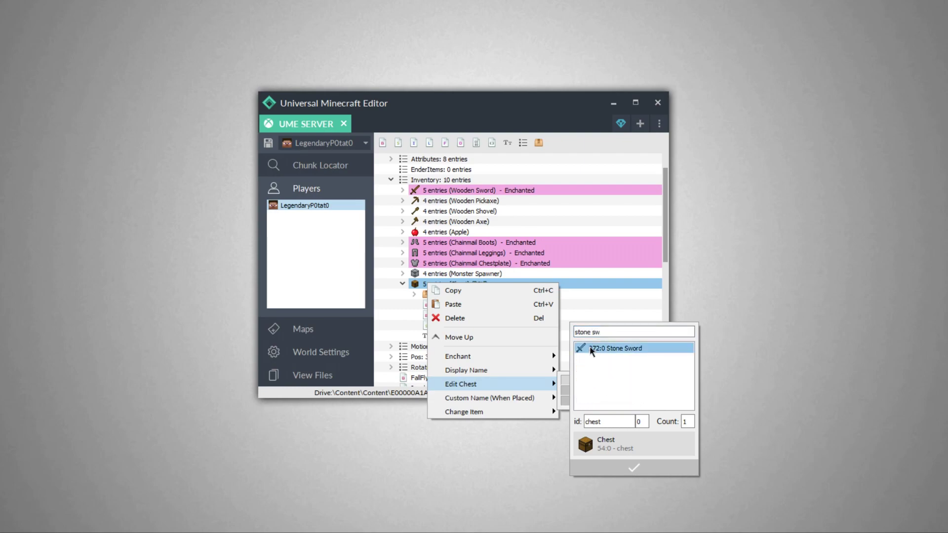
pyautogui.click(592, 350)
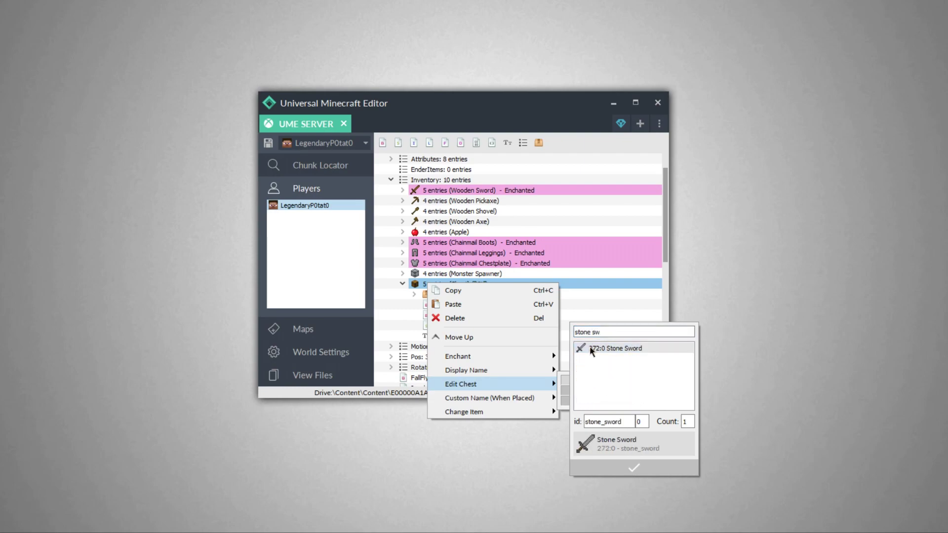
pyautogui.click(632, 466)
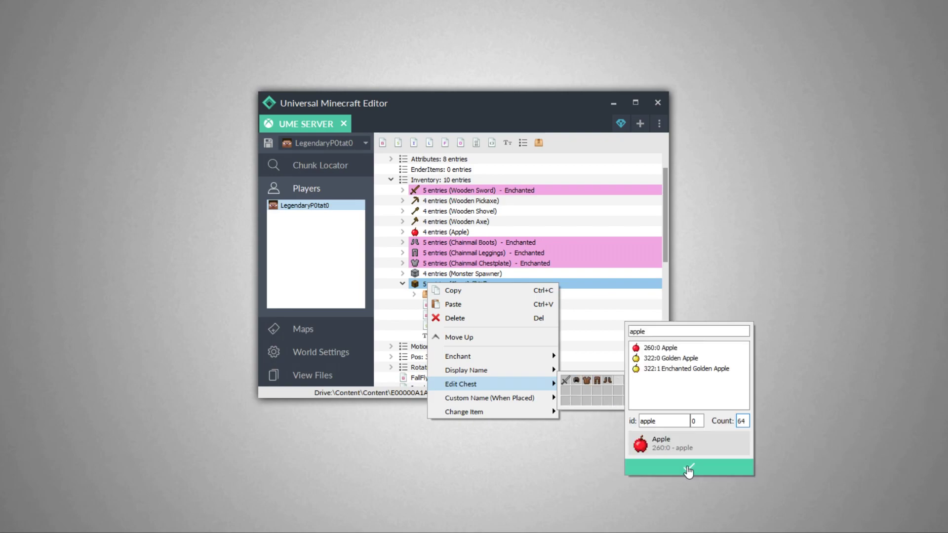
# Add 64 Apples to the sixth slot of the "Kit" chest.
pyautogui.press('Return')
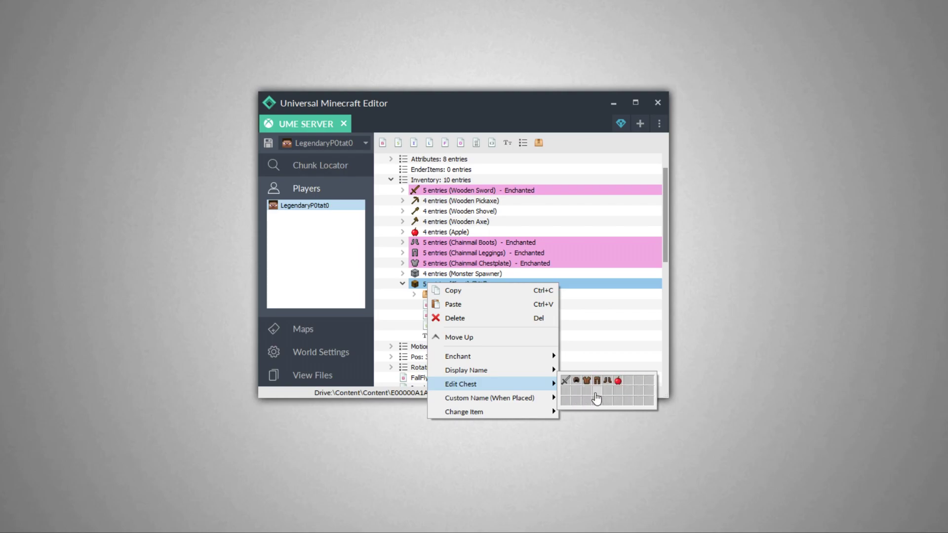
# Add a stack of 64 Golden Apples to the second row of the "Kit" chest and remove it again.
pyautogui.click(627, 401)
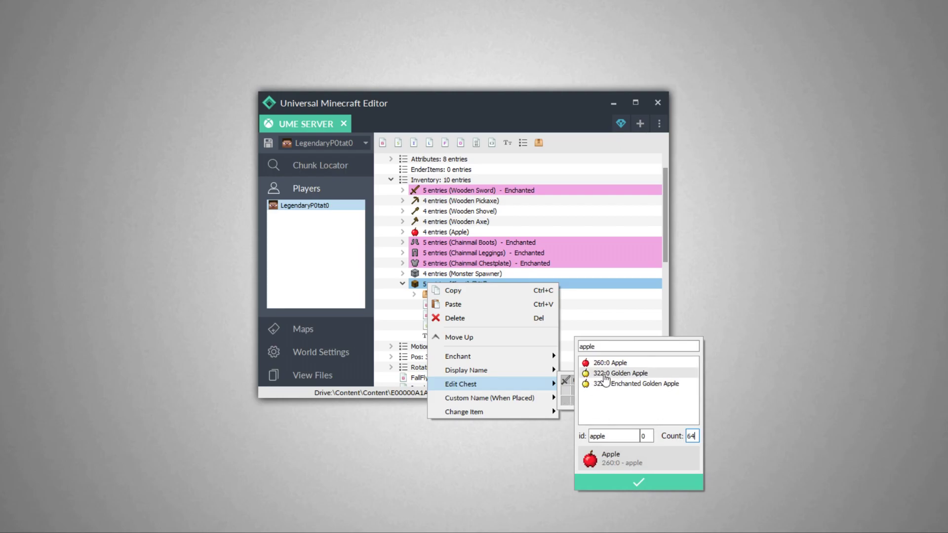
pyautogui.click(621, 374)
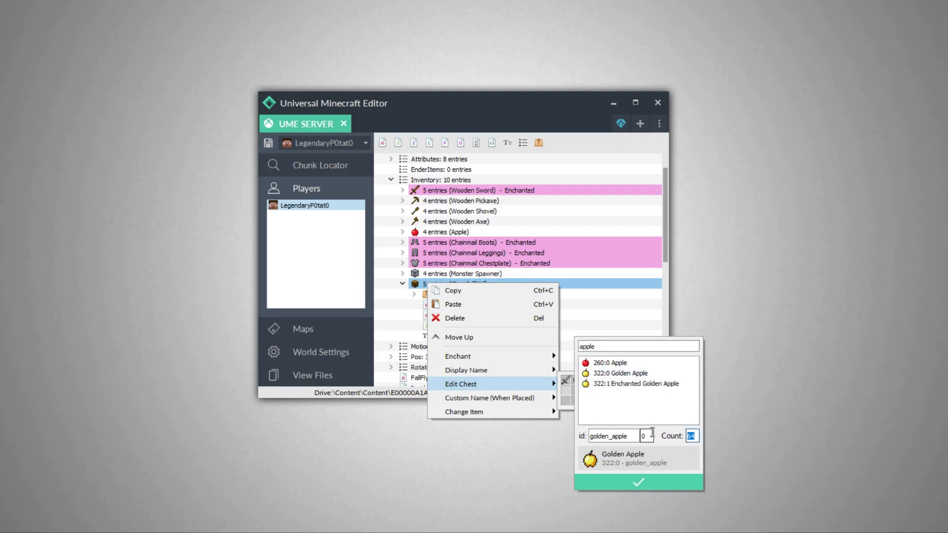
pyautogui.click(642, 484)
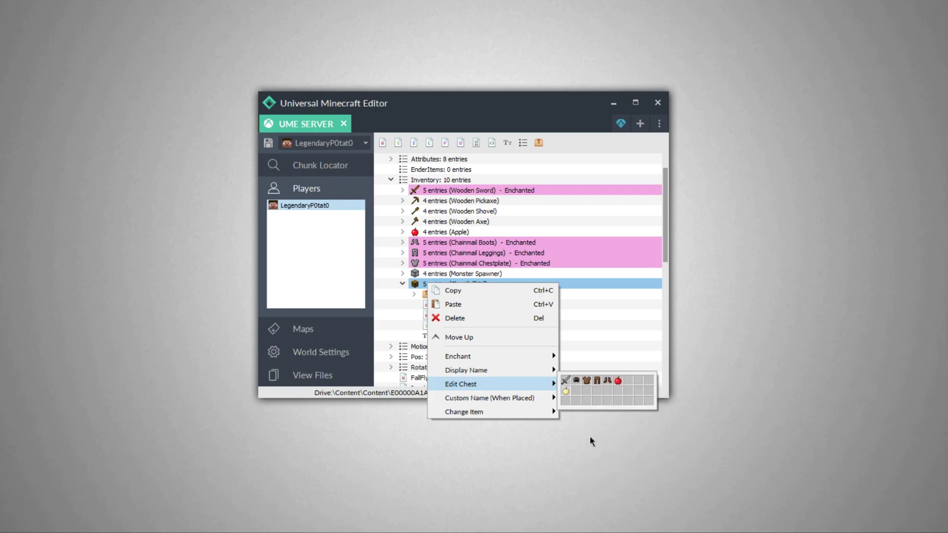
pyautogui.rightClick(572, 396)
pyautogui.click(583, 404)
# Set the "Kit" chest's custom name when placed to "Basic Kit" and collapse its entries in the Inventory list.
pyautogui.moveTo(544, 402)
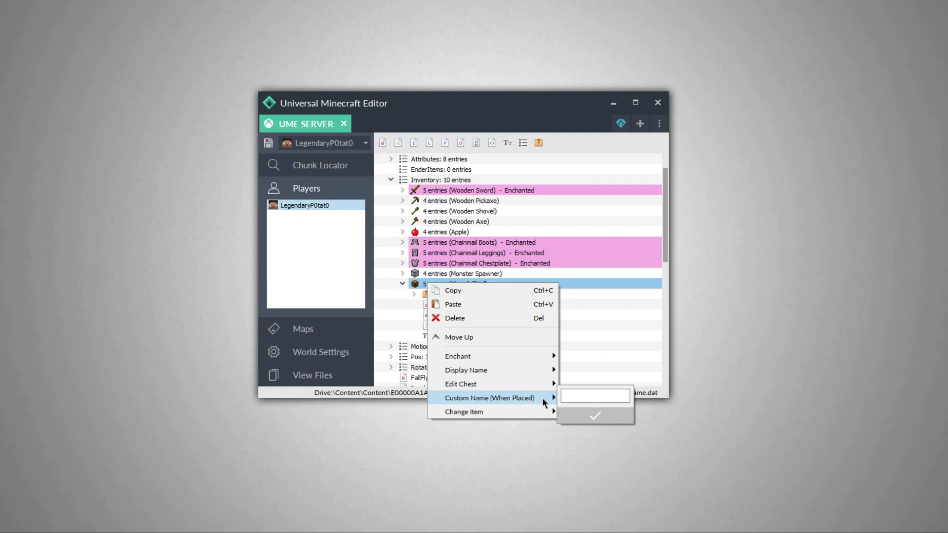
pyautogui.click(579, 397)
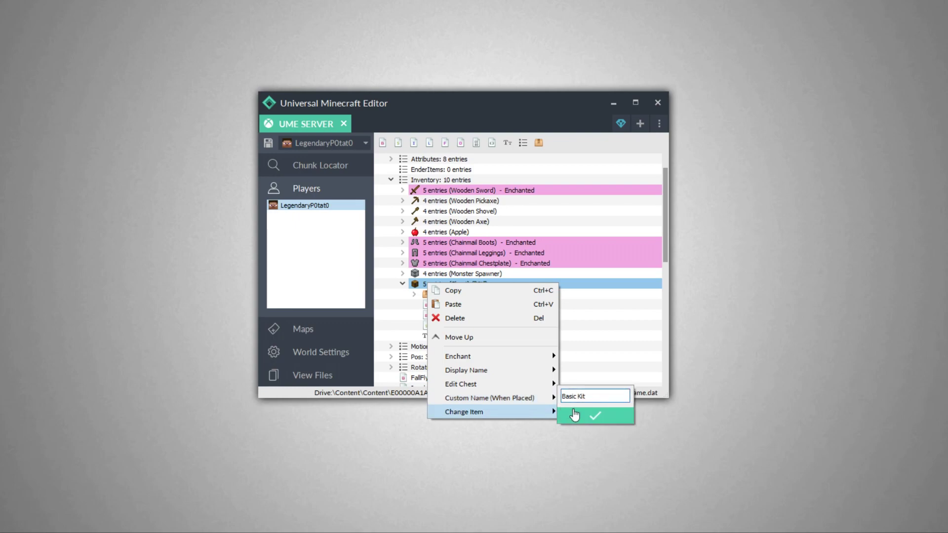
pyautogui.moveTo(574, 415)
pyautogui.moveTo(546, 398)
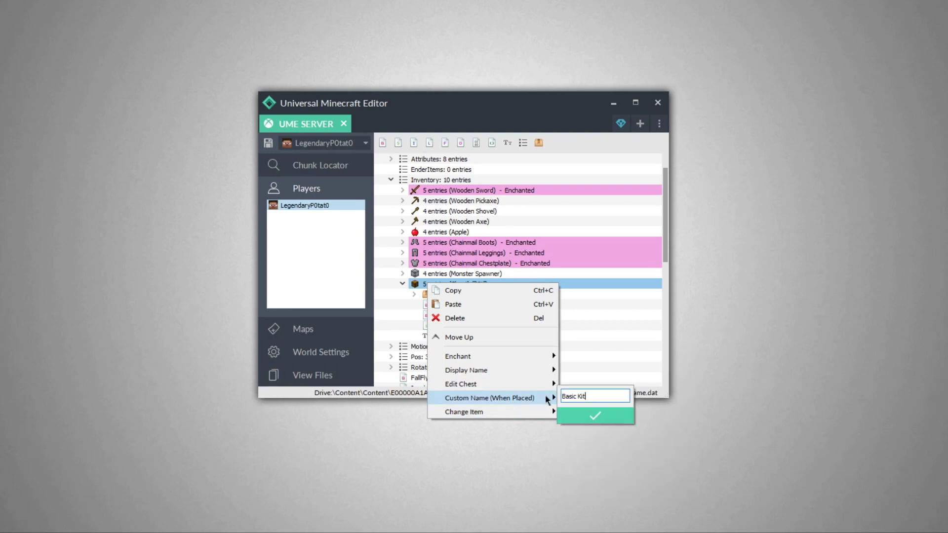
pyautogui.click(579, 423)
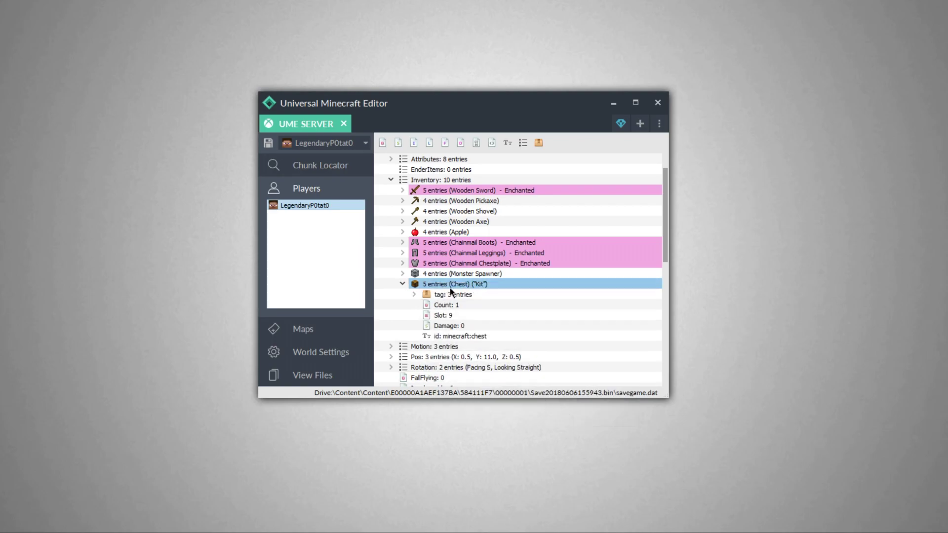
pyautogui.click(416, 295)
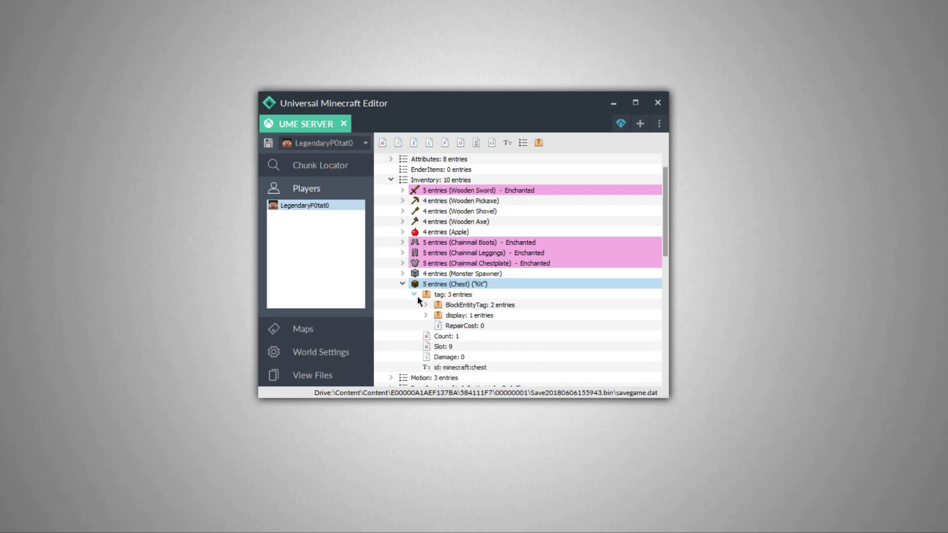
pyautogui.click(415, 295)
pyautogui.click(403, 285)
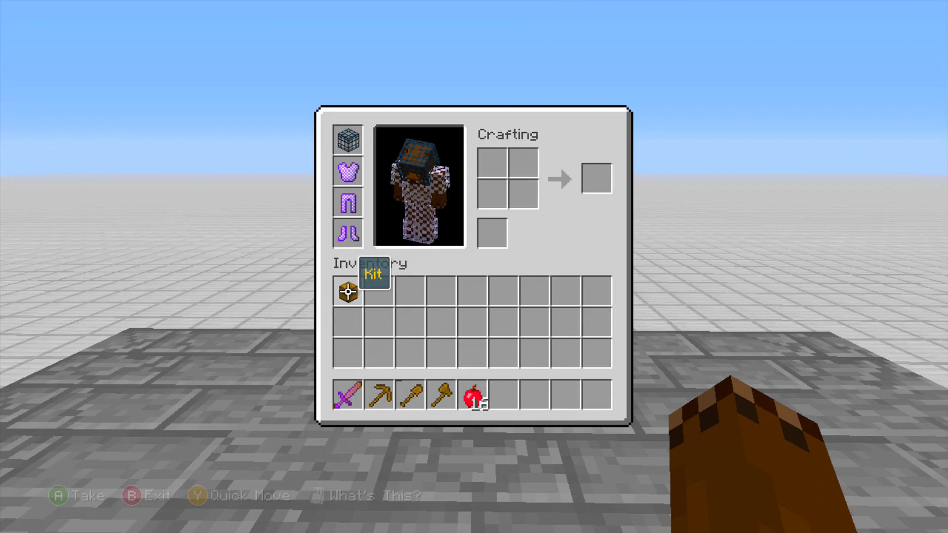
# In Minecraft, move the "Kit" chest from the inventory to the hotbar and place it at the end of the gravel path.
pyautogui.keyDown('shift'); pyautogui.click(349, 292); pyautogui.keyUp('shift')
pyautogui.press('Escape')
pyautogui.press('w')
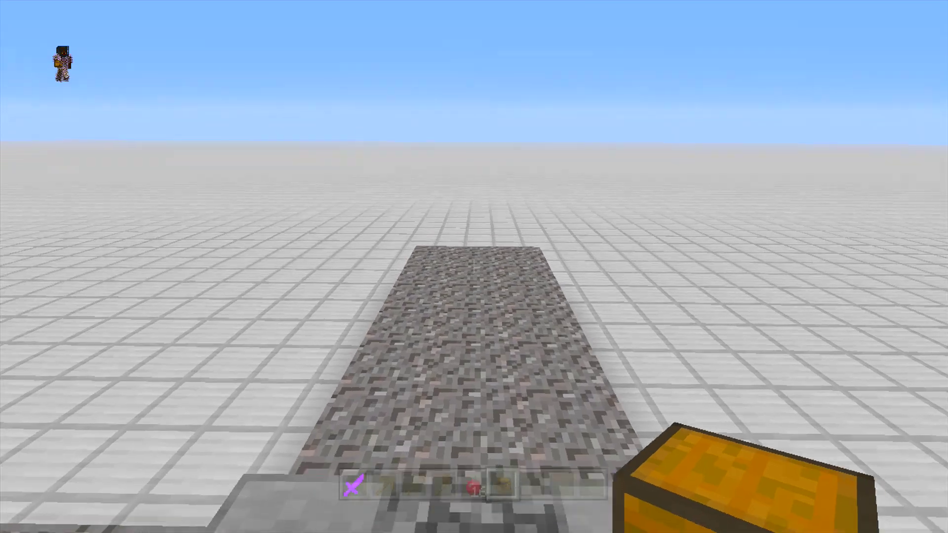
pyautogui.press('w')
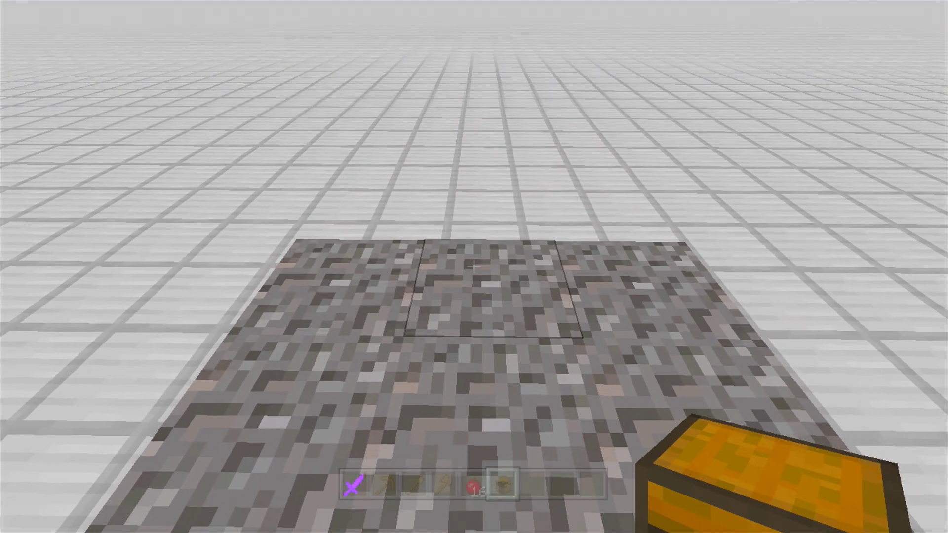
pyautogui.rightClick(474, 267)
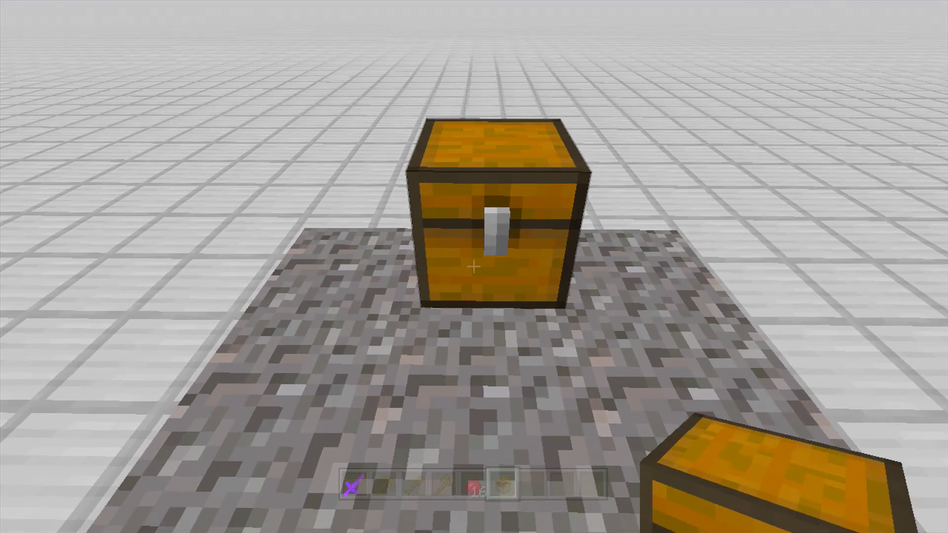
# With an empty hand, open the placed "Kit" chest to check its contents, and close it.
pyautogui.scroll(-1, 474, 267)
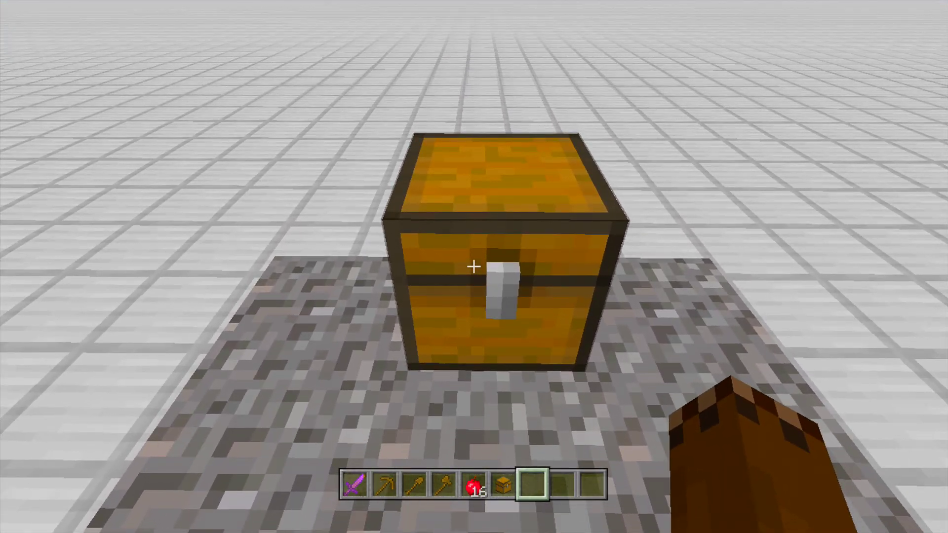
pyautogui.rightClick(474, 267)
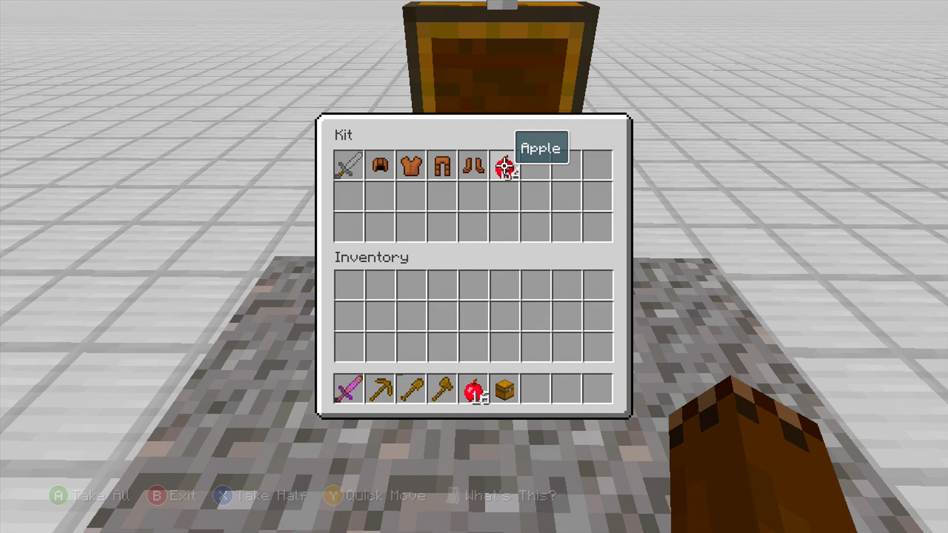
pyautogui.press('Escape')
# Place "Kit" chests side by side on the white floor beside the gravel path and check the contents of each.
pyautogui.press('6')
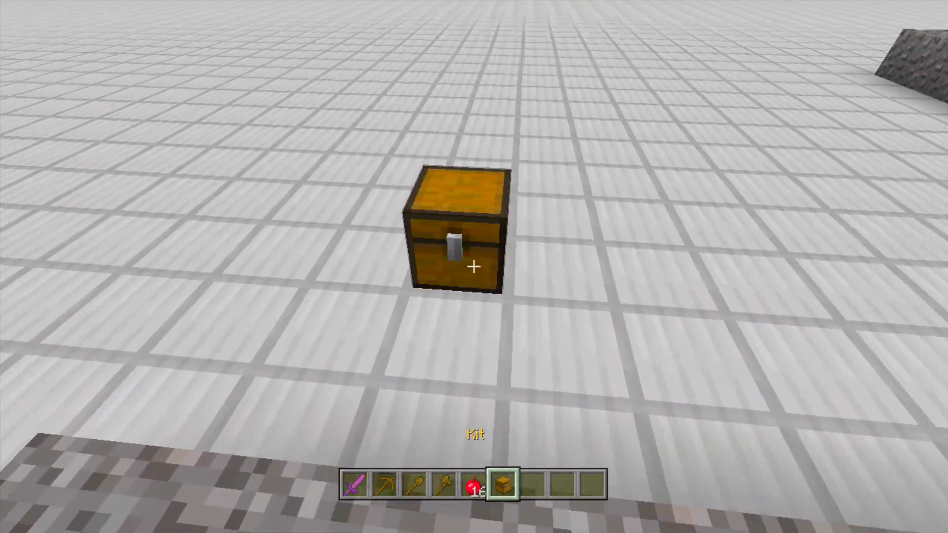
pyautogui.rightClick(474, 268)
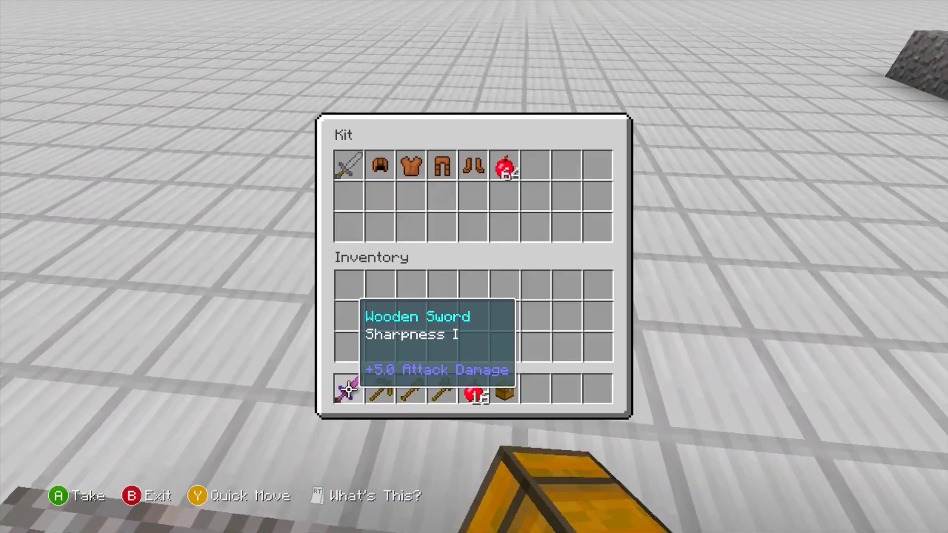
pyautogui.press('Escape')
pyautogui.rightClick(474, 267)
pyautogui.press('Escape')
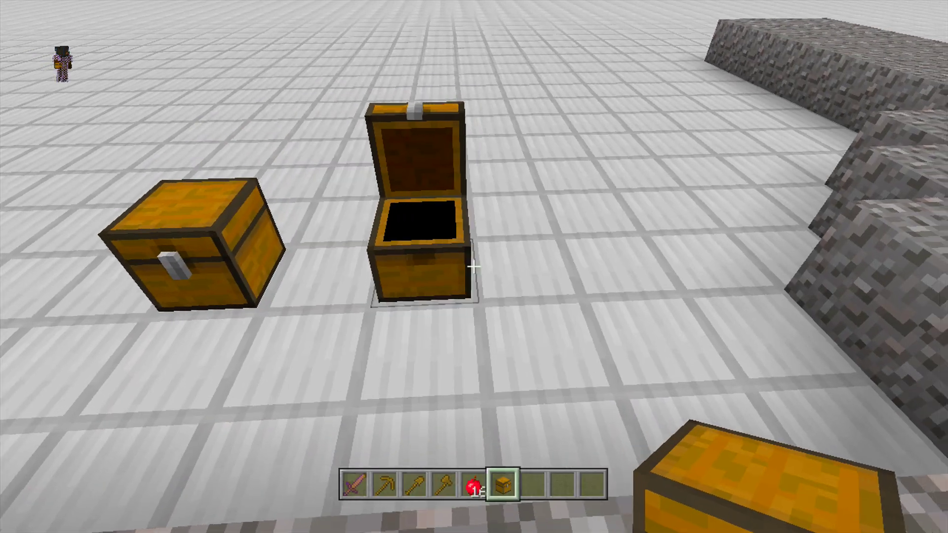
pyautogui.rightClick(474, 267)
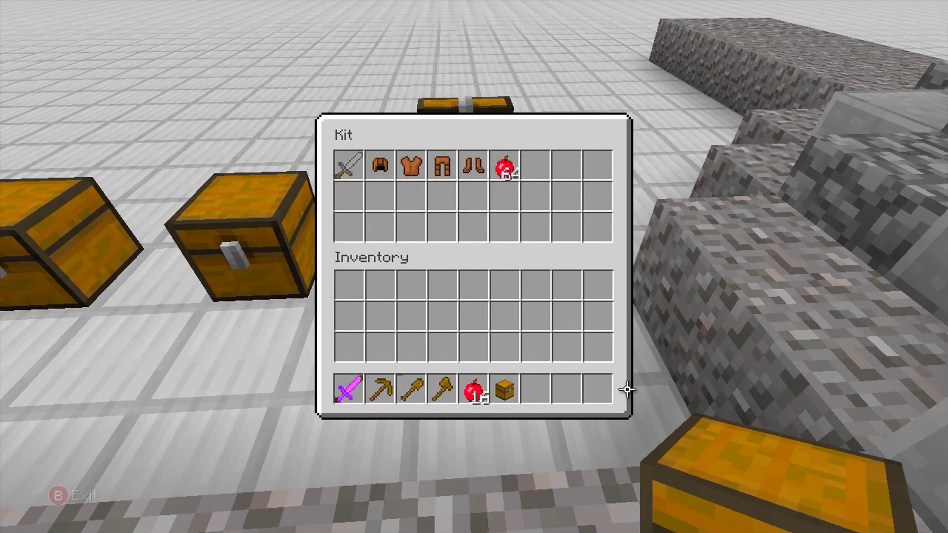
pyautogui.press('Escape')
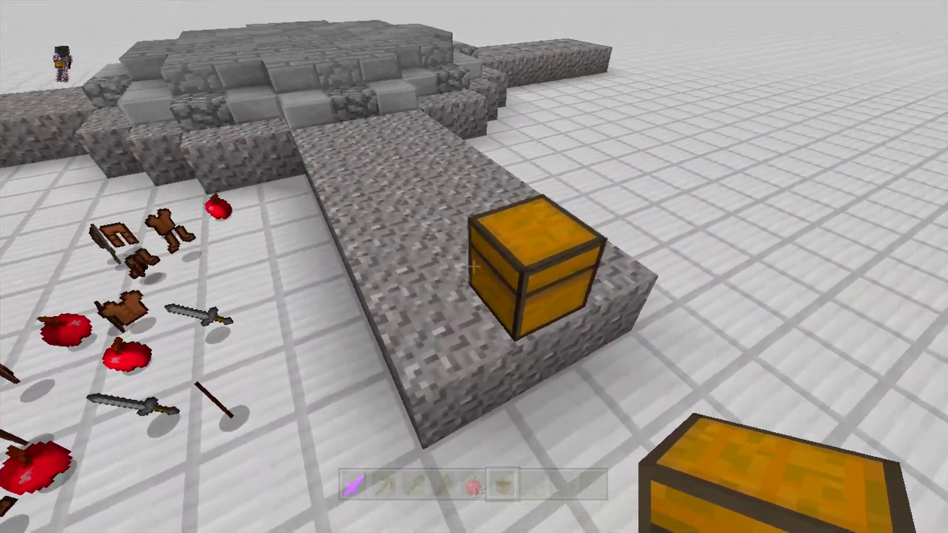
# Break the chest at the end of the gravel path, and test another "Kit" chest on the gravel before breaking it too.
pyautogui.click(474, 267)
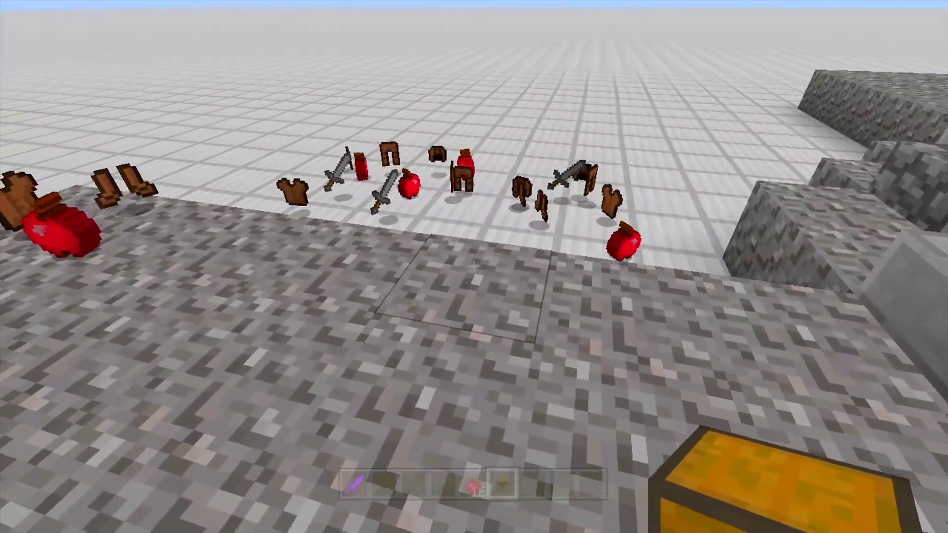
pyautogui.rightClick(475, 266)
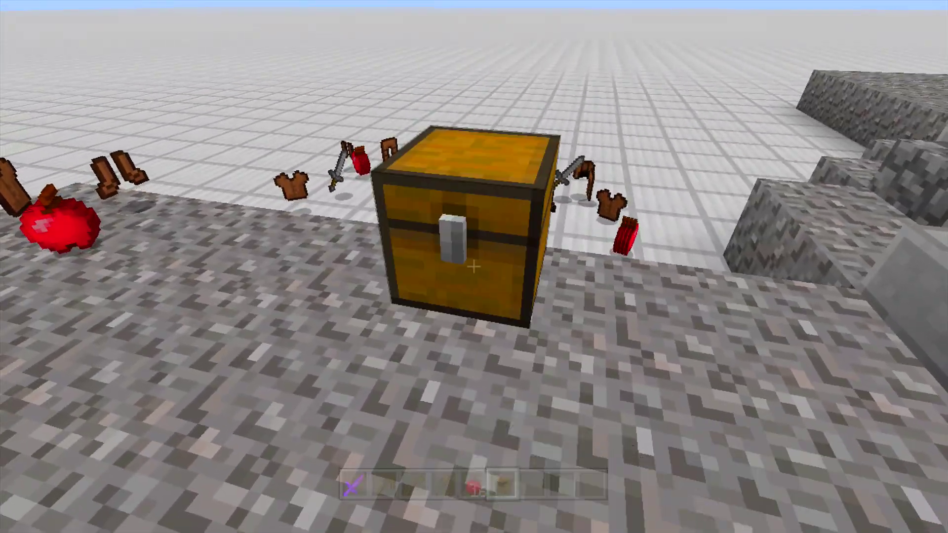
pyautogui.rightClick(474, 267)
pyautogui.press('Escape')
pyautogui.click(474, 266)
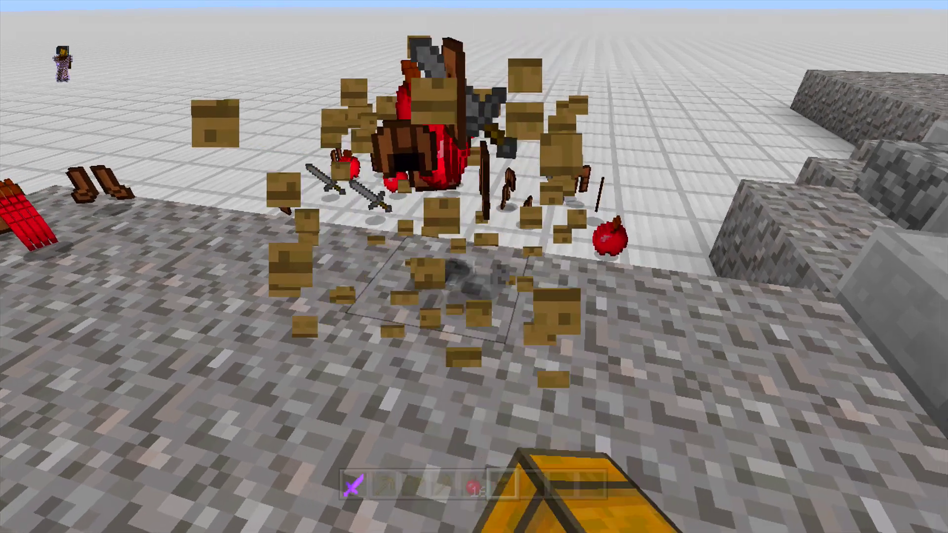
# Drop the picked-up Leather Pants and take the "Kit" chest back in hand.
pyautogui.scroll(-1, 474, 266)
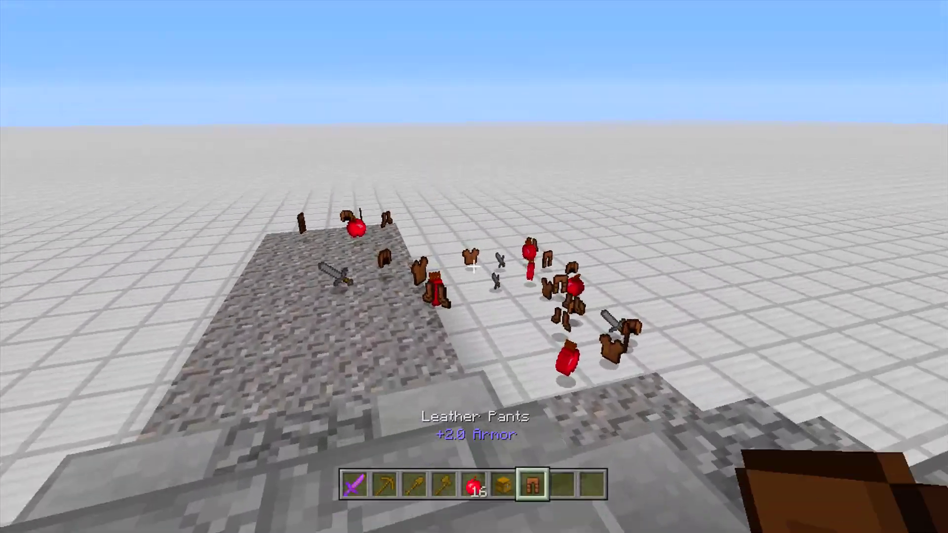
pyautogui.press('q')
pyautogui.scroll(1, 474, 266)
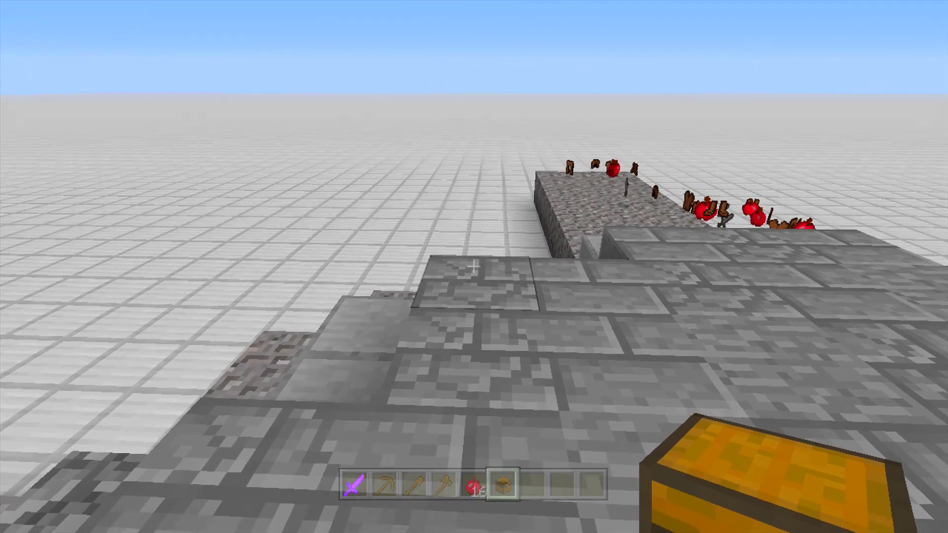
# Place a "Kit" chest at the edge of the stone brick platform, check its contents, and break it.
pyautogui.rightClick(474, 267)
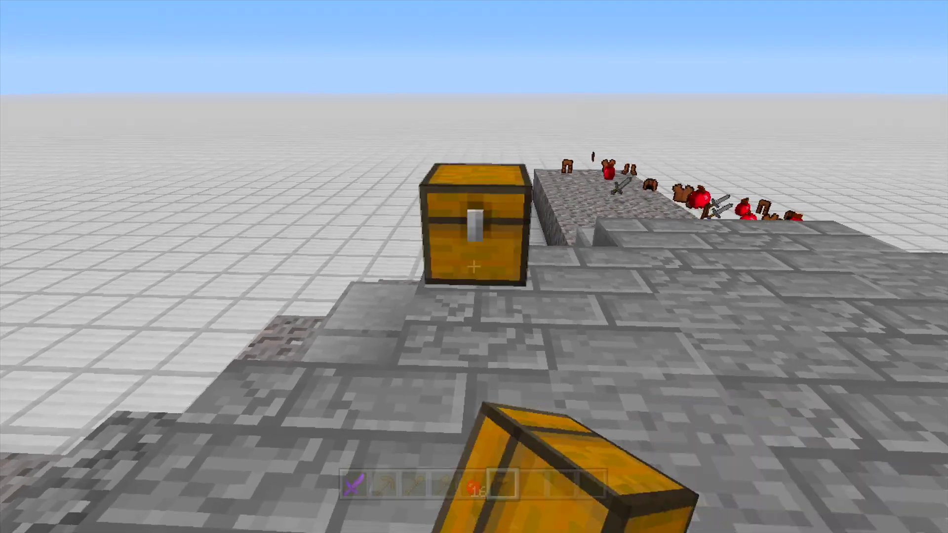
pyautogui.rightClick(474, 267)
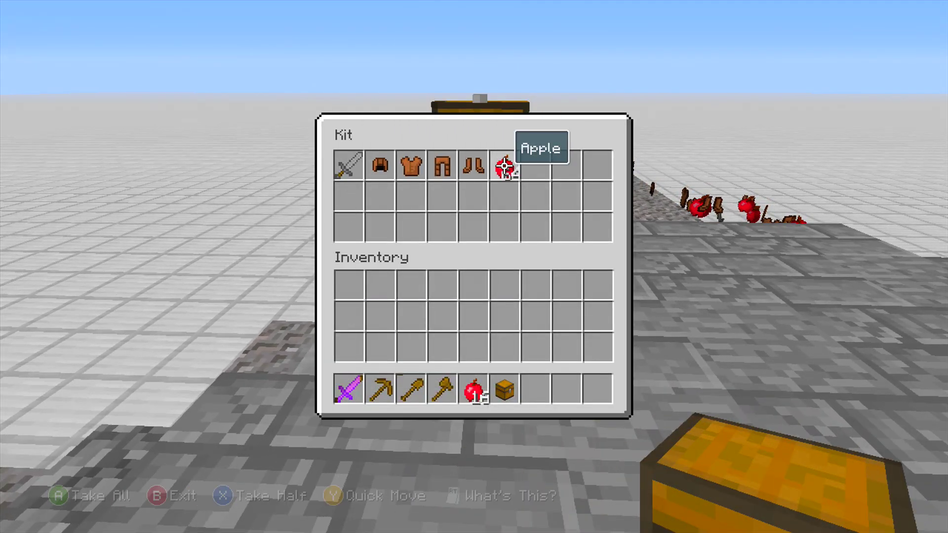
pyautogui.press('Escape')
pyautogui.click(473, 266)
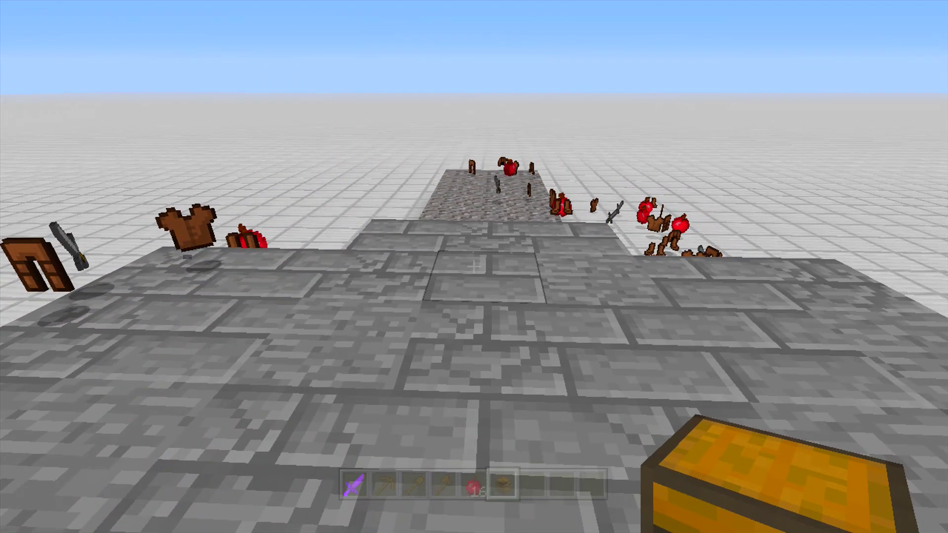
# Place two adjacent "Kit" chests on the stone bricks as a double chest, check the combined contents, and break both.
pyautogui.rightClick(474, 267)
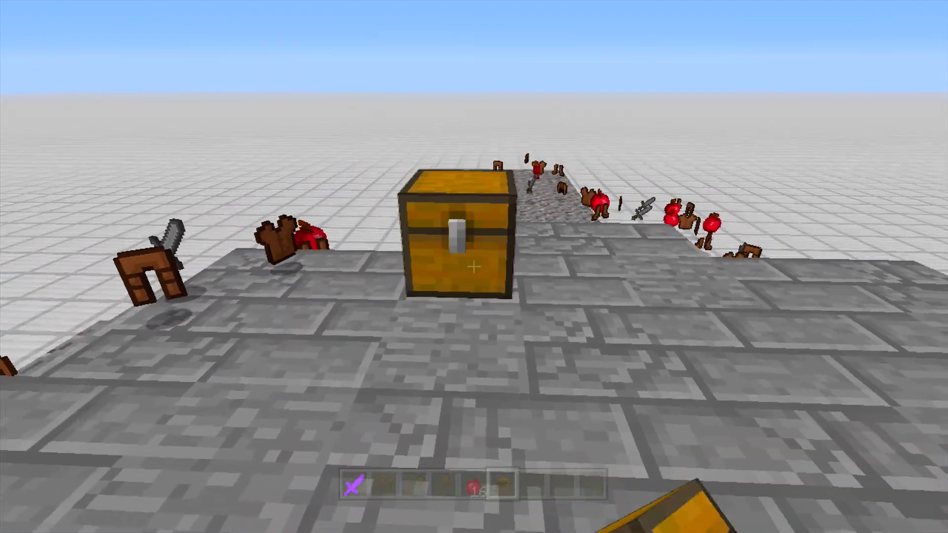
pyautogui.rightClick(473, 267)
pyautogui.rightClick(473, 266)
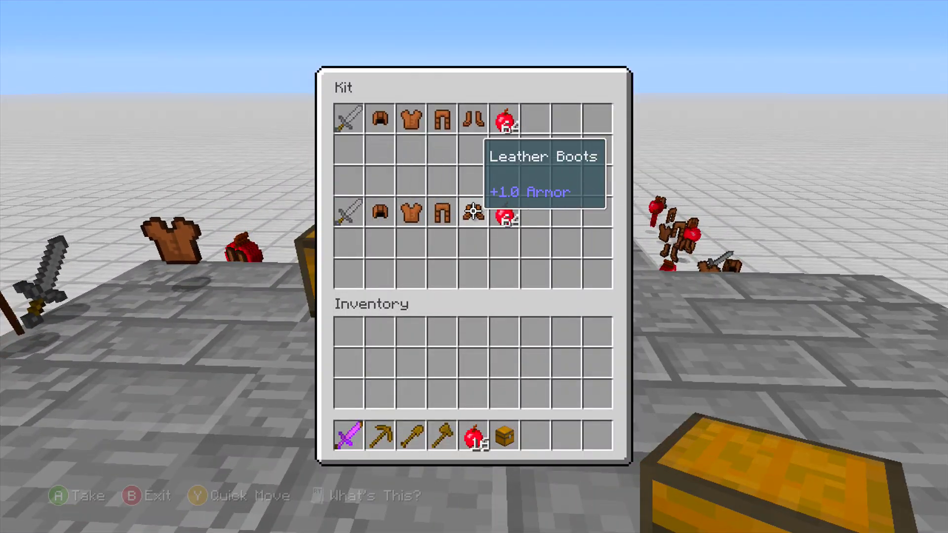
pyautogui.press('Escape')
pyautogui.click(473, 267)
pyautogui.click(473, 267)
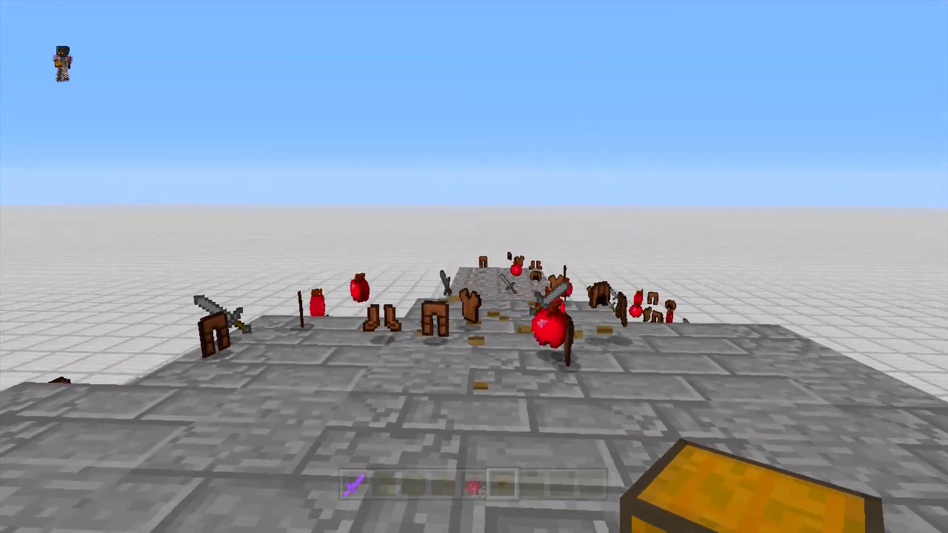
# Switch to a front-facing third-person view of the player and crouch.
pyautogui.press('F5')
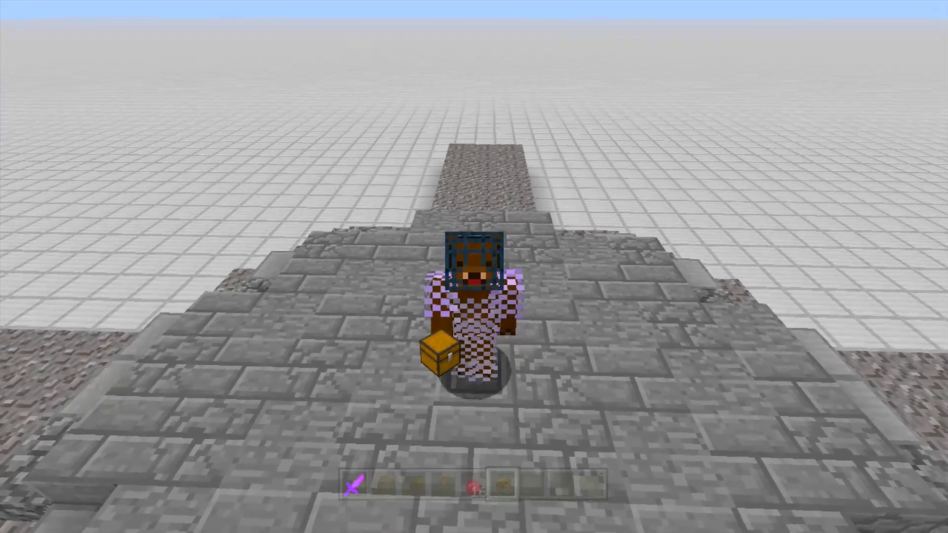
pyautogui.press('shift')
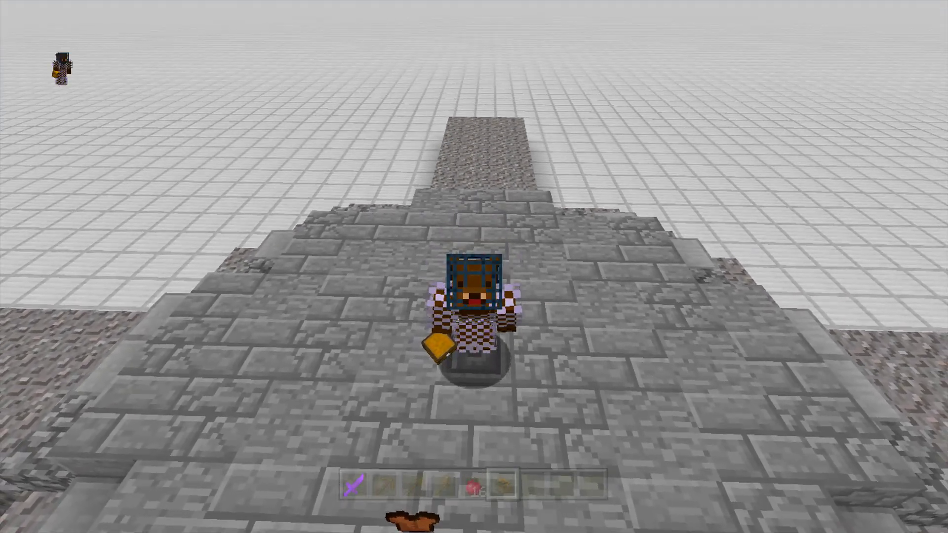